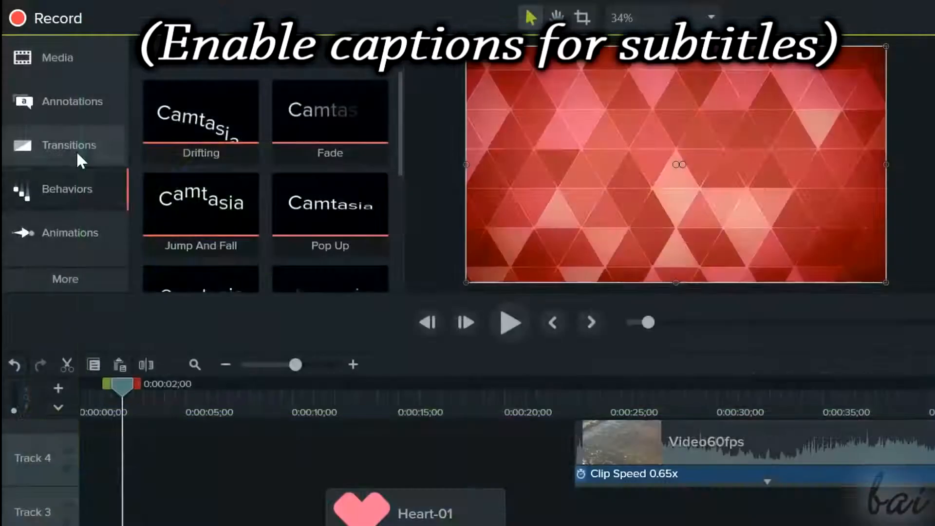
Look through the available transitions, annotations, media, behaviors and animations.
click(73, 146)
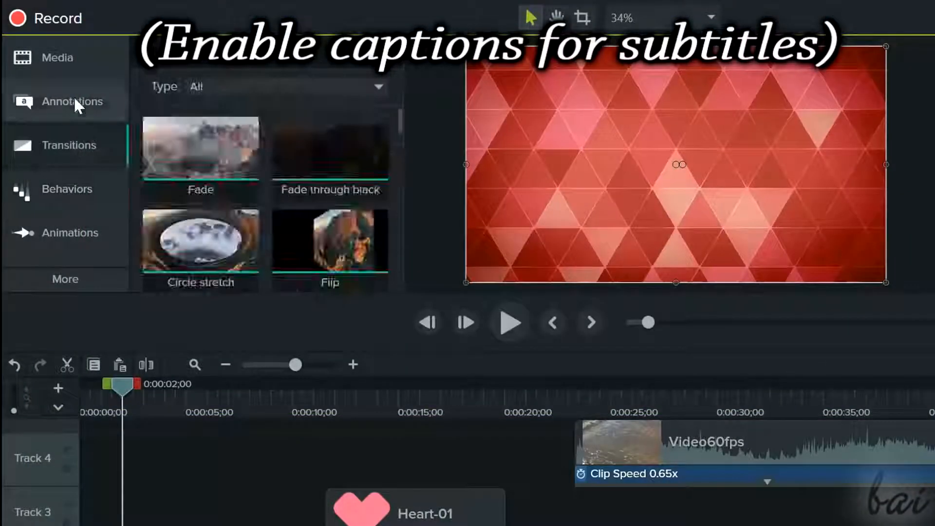
click(72, 103)
click(76, 55)
click(77, 98)
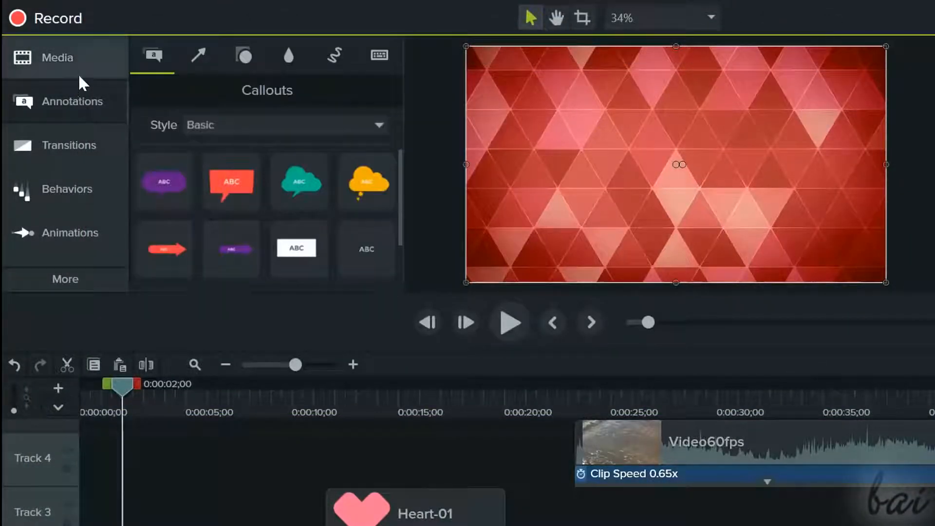
click(53, 151)
click(68, 195)
click(59, 237)
click(97, 141)
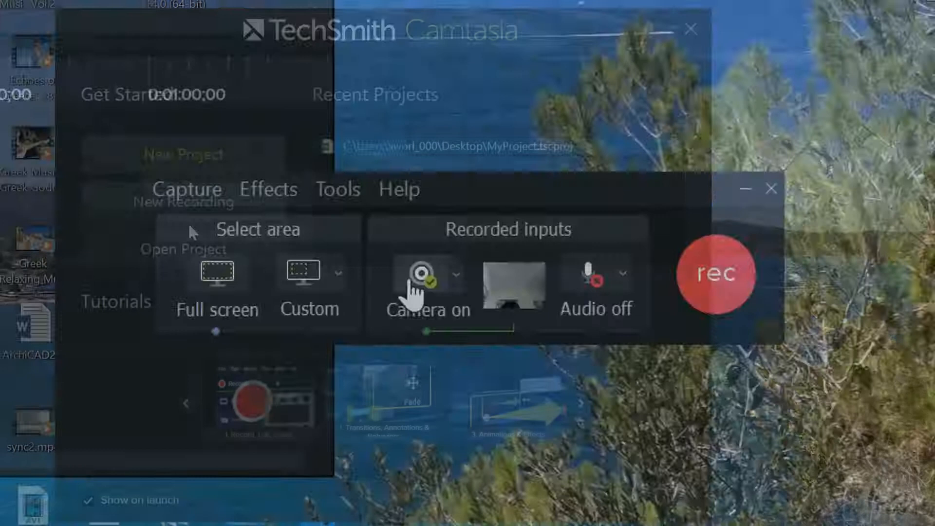
Turn off the camera input in the screen recorder.
click(417, 290)
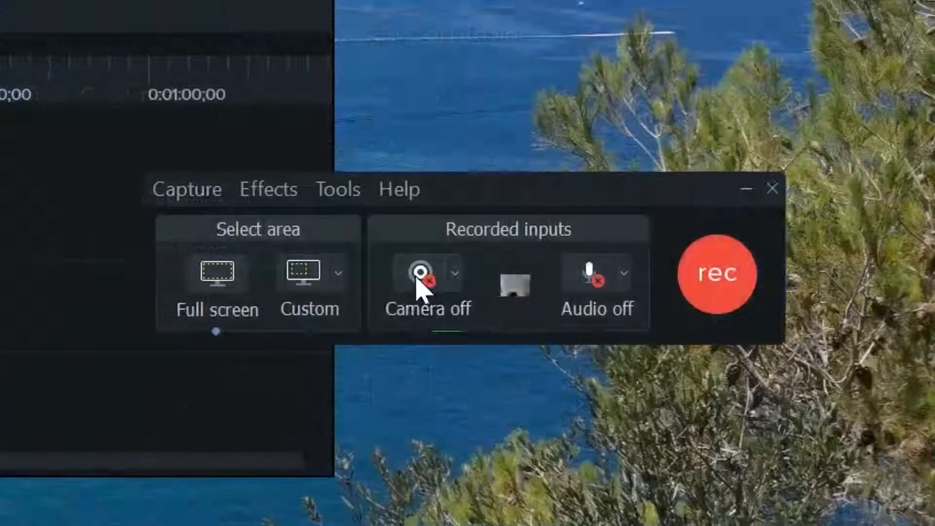
click(486, 274)
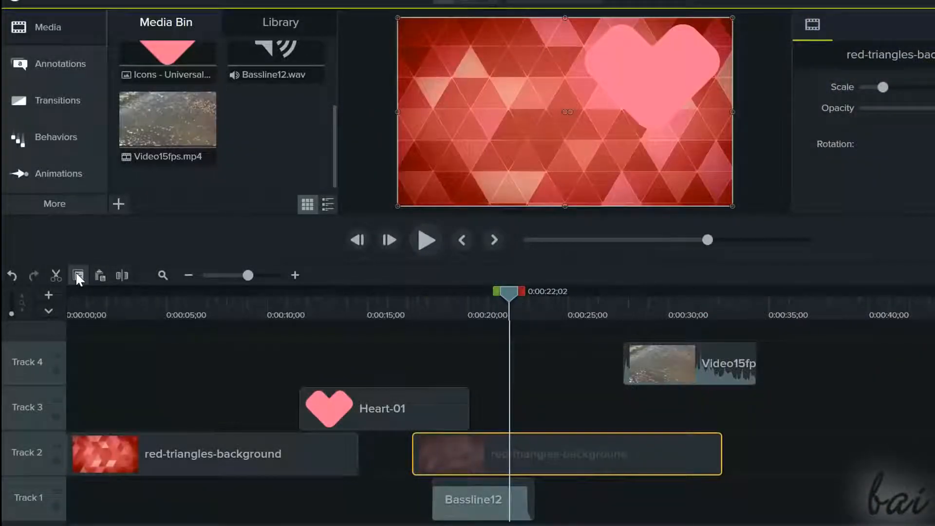
Split the red-triangles-background clip under the playhead on Track 2 and move its second part further along the timeline.
key(s)
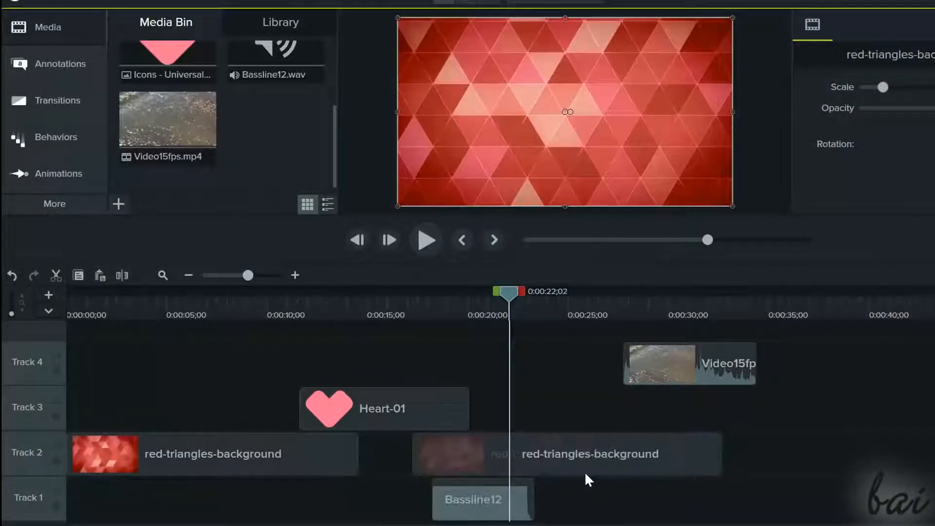
drag(584, 458, 789, 469)
click(653, 305)
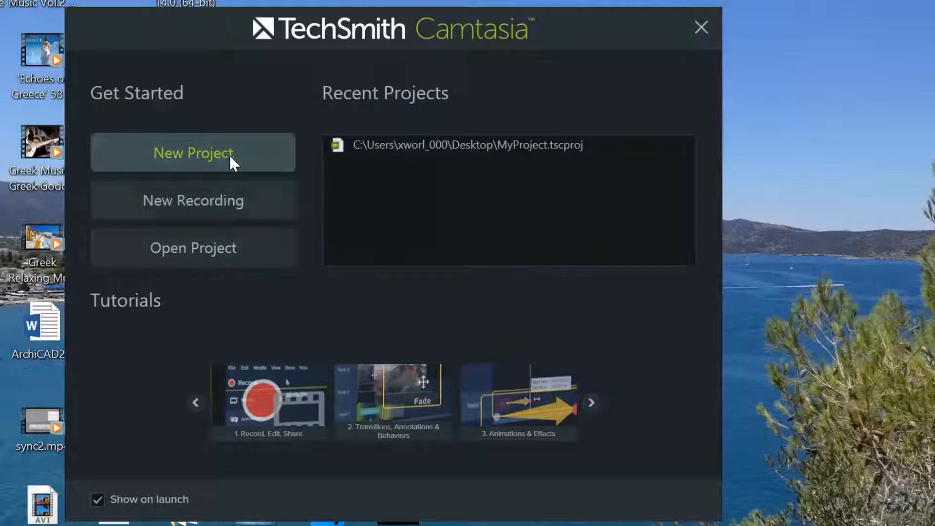
Try starting a new project and a new screen recording from the welcome window.
click(230, 155)
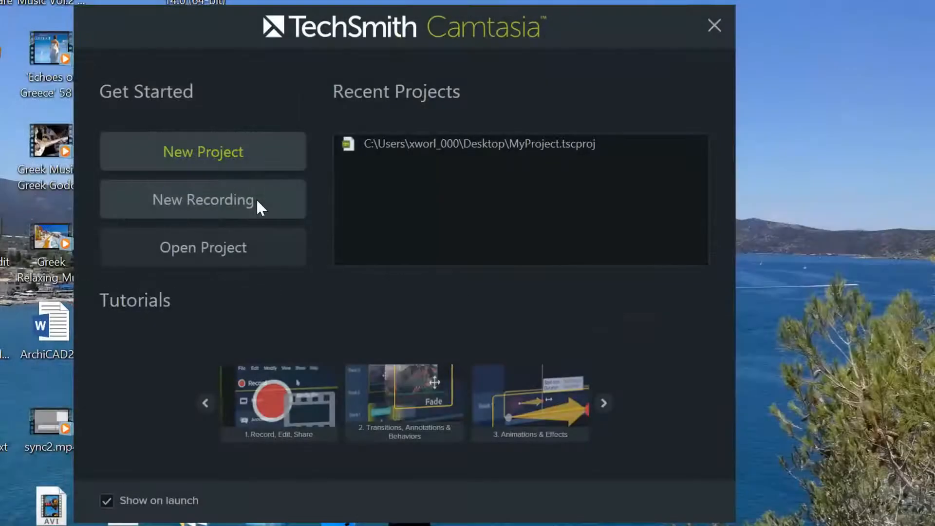
click(258, 201)
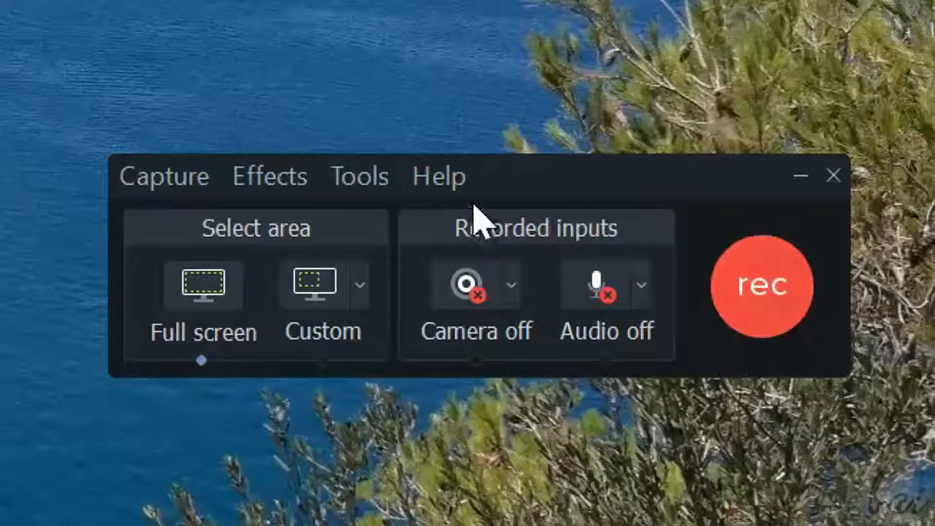
click(443, 180)
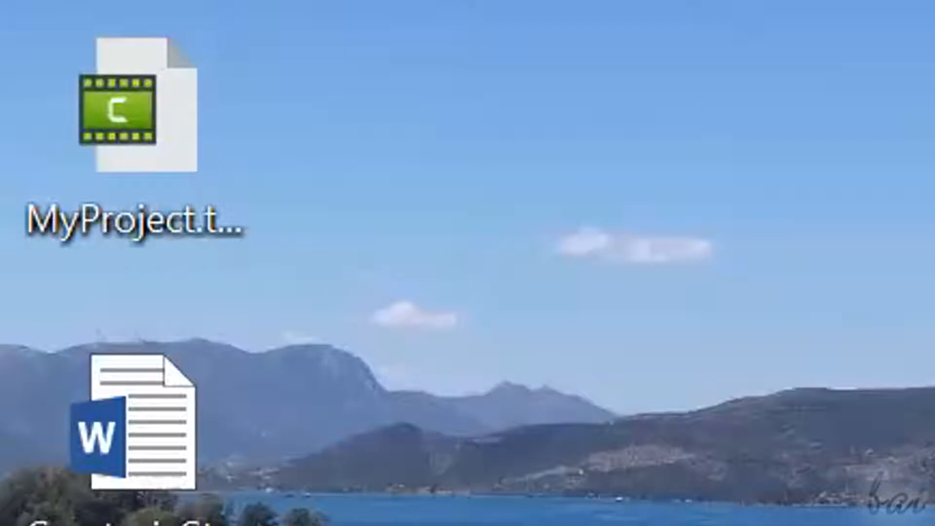
click(250, 141)
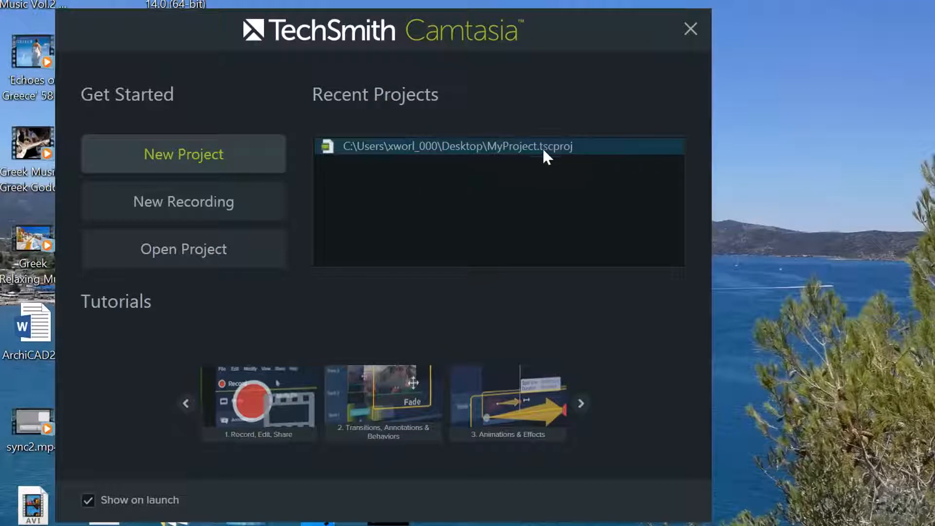
Browse for an existing project file to open from the welcome window.
click(196, 252)
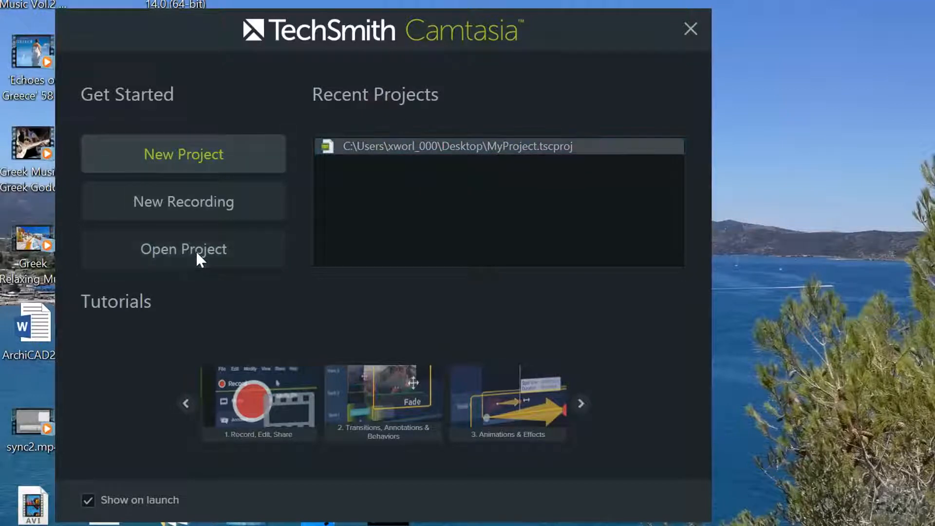
scroll(663, 299, down, 3)
click(578, 309)
double_click(578, 309)
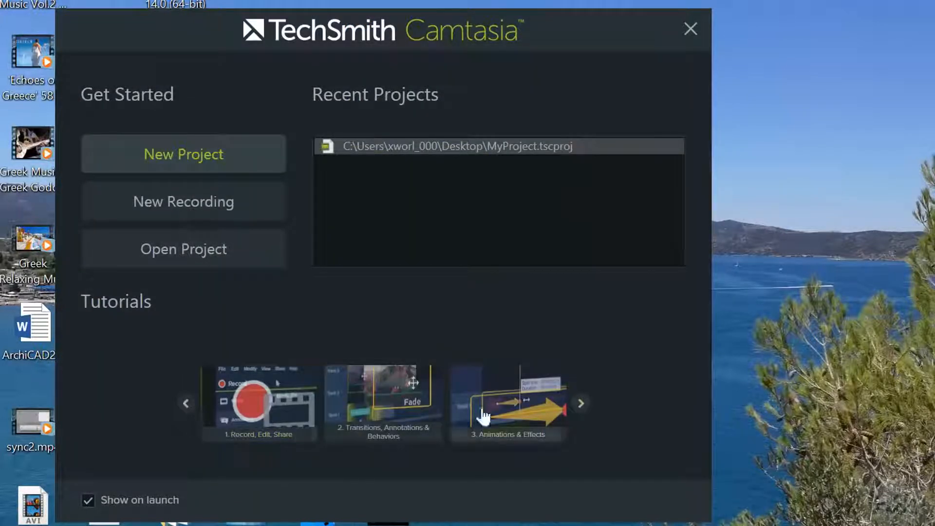
Browse through the tutorials offered in the welcome window.
click(582, 404)
click(586, 408)
click(582, 405)
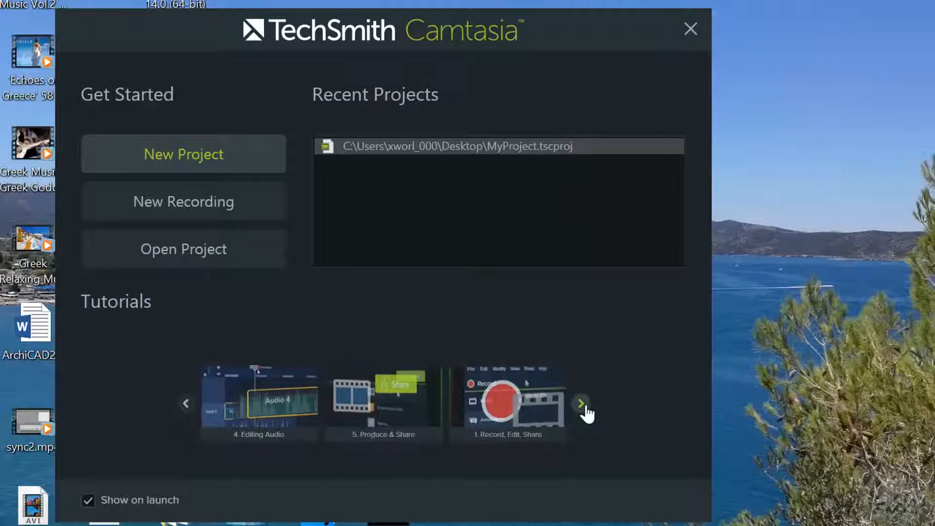
click(583, 405)
click(582, 405)
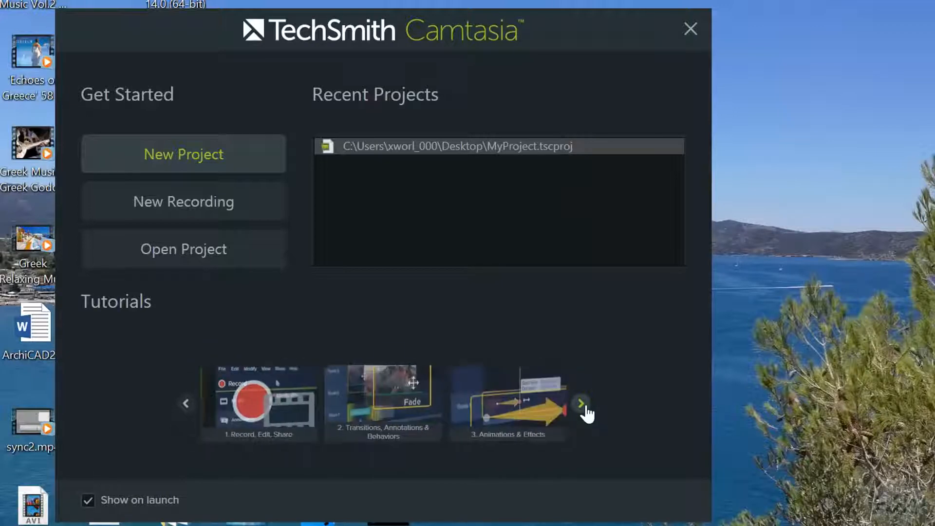
click(582, 405)
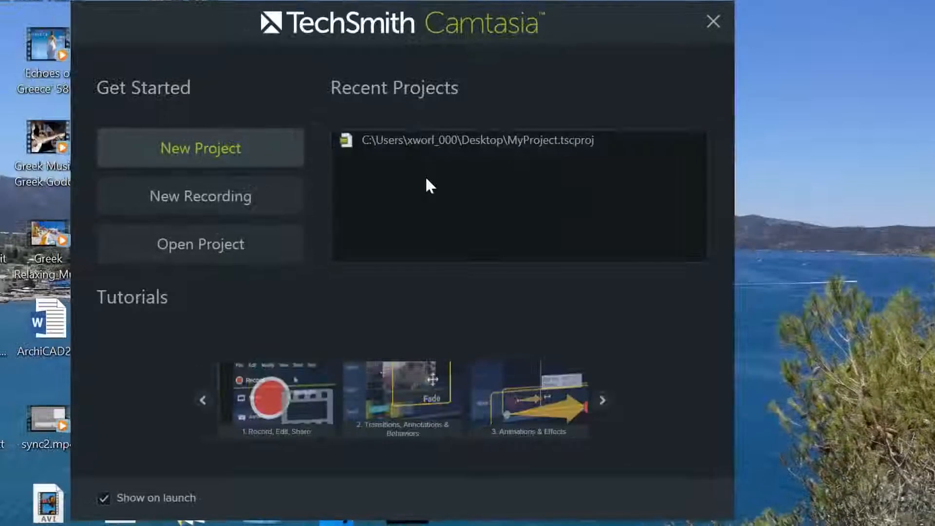
Create a new project and expand the Animated Backgrounds folder in the media library.
click(205, 153)
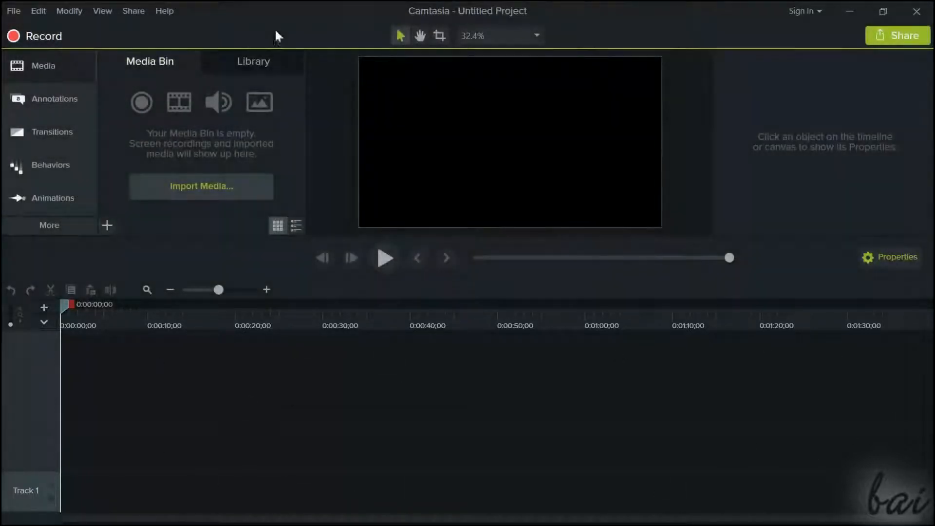
click(252, 64)
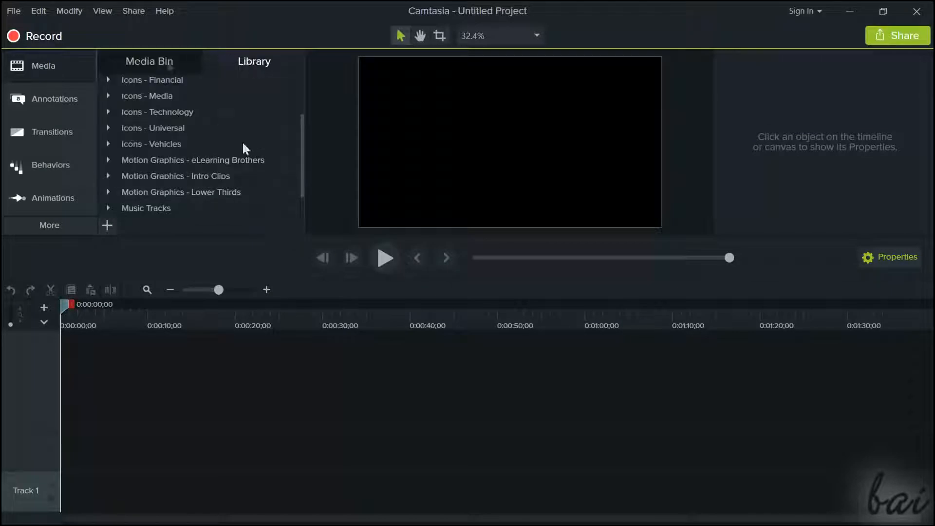
drag(299, 143, 303, 95)
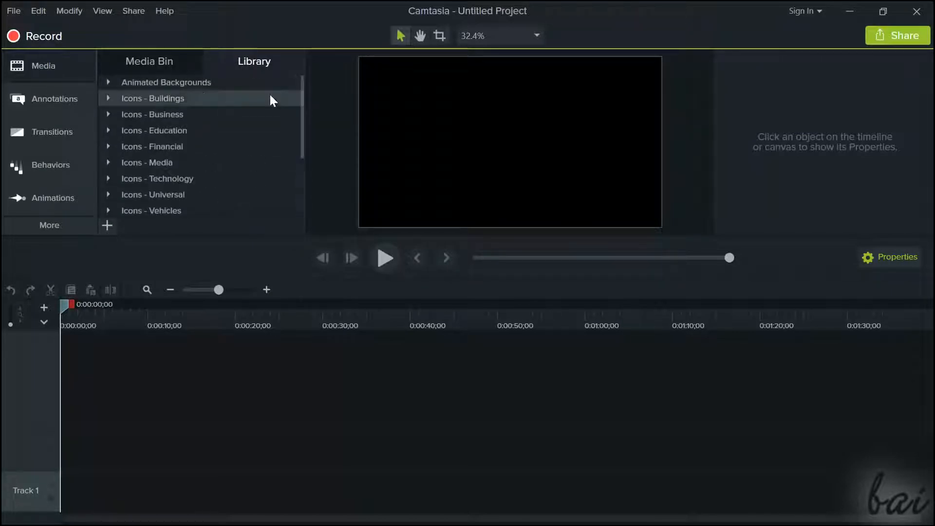
click(106, 79)
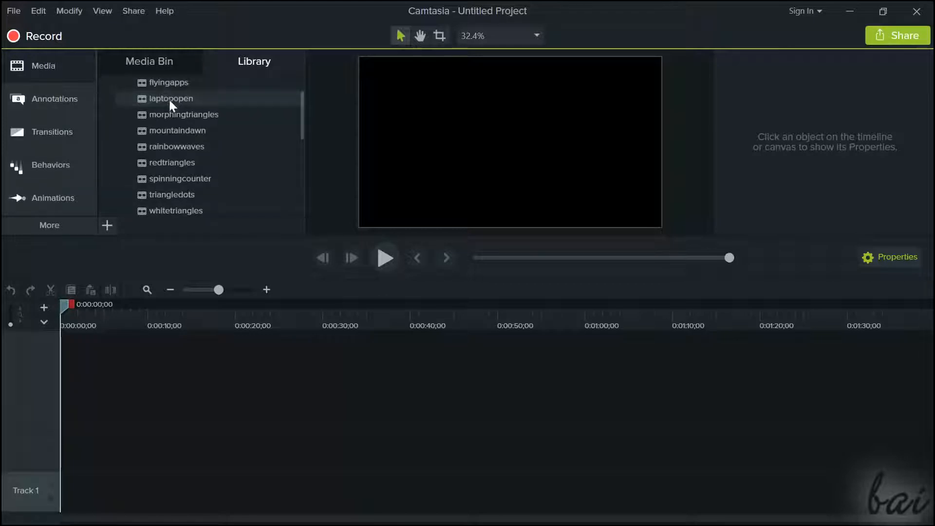
Add the mountaindawn and redtriangles animated backgrounds to Track 2, moving the playhead along the timeline after each one.
drag(189, 132, 168, 428)
drag(63, 305, 270, 306)
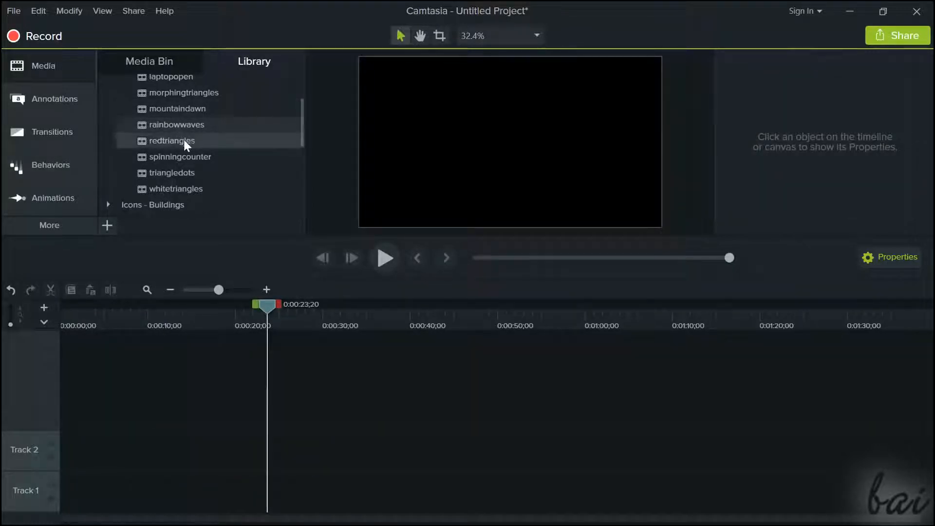
drag(183, 140, 276, 445)
drag(269, 305, 353, 326)
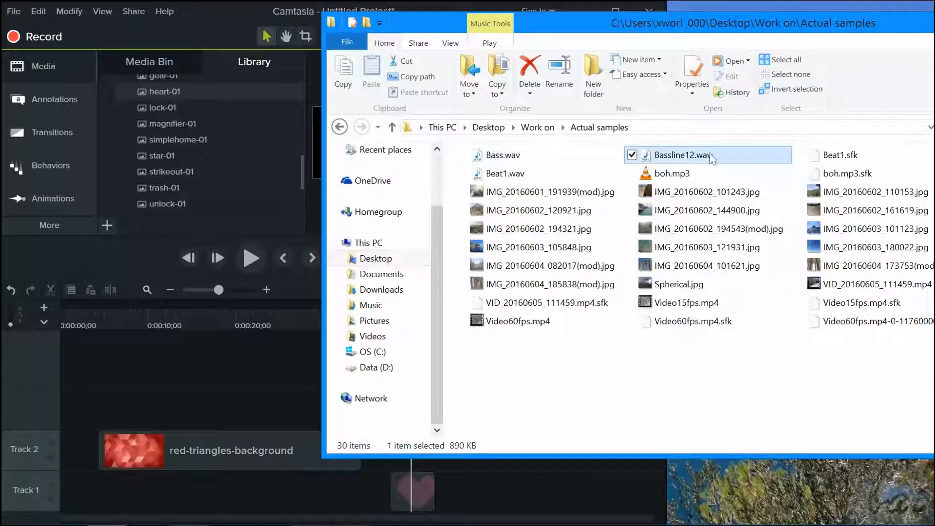
Add Bassline12.wav and Video15fps.mp4 from the Actual samples folder in File Explorer to Track 3.
drag(712, 157, 275, 436)
drag(133, 406, 126, 403)
click(719, 305)
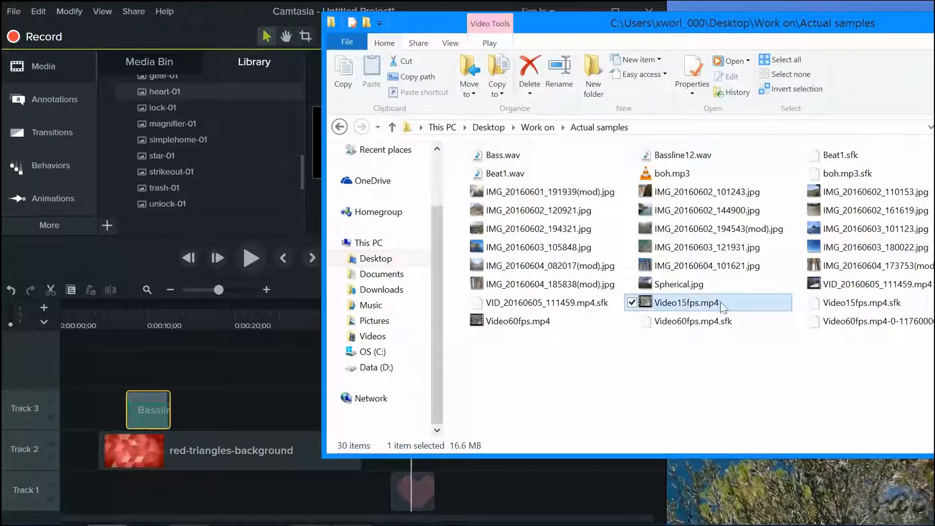
drag(712, 307, 260, 404)
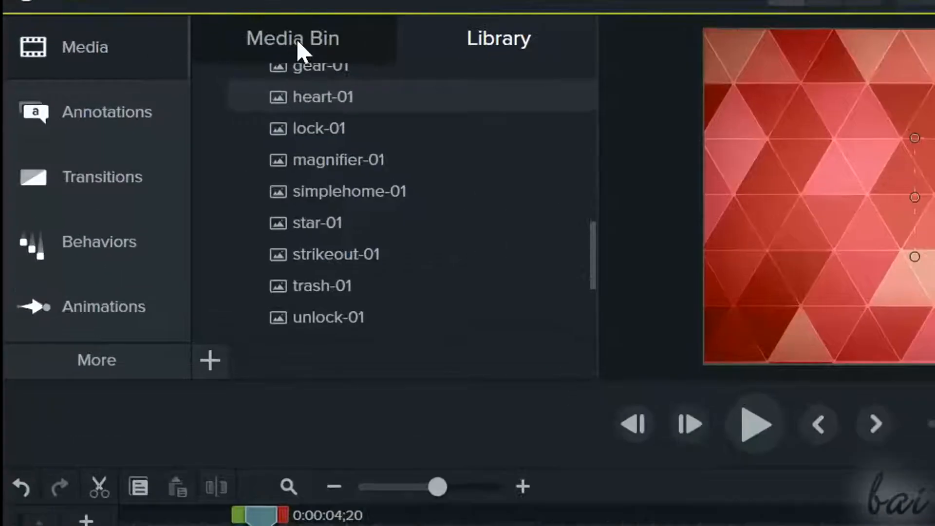
Review the project's imported media in the Media Bin.
click(299, 48)
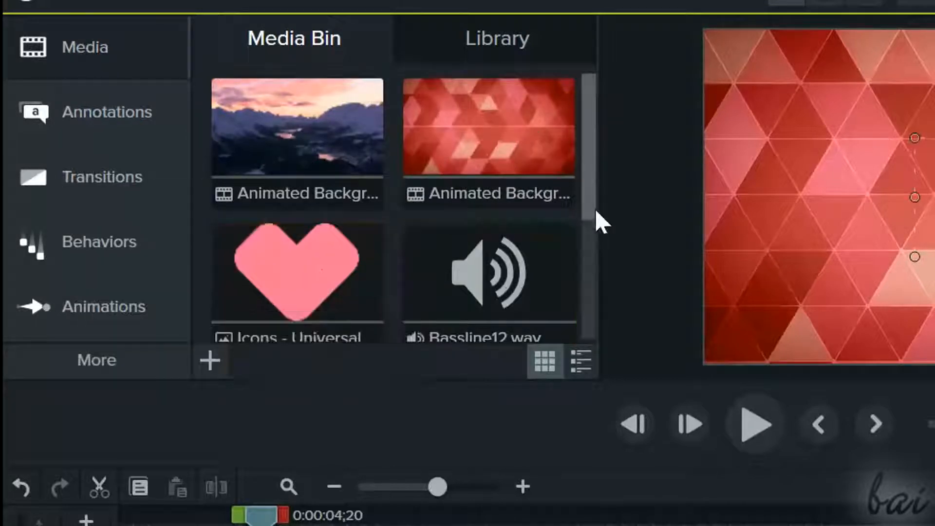
scroll(584, 273, down, 3)
click(334, 242)
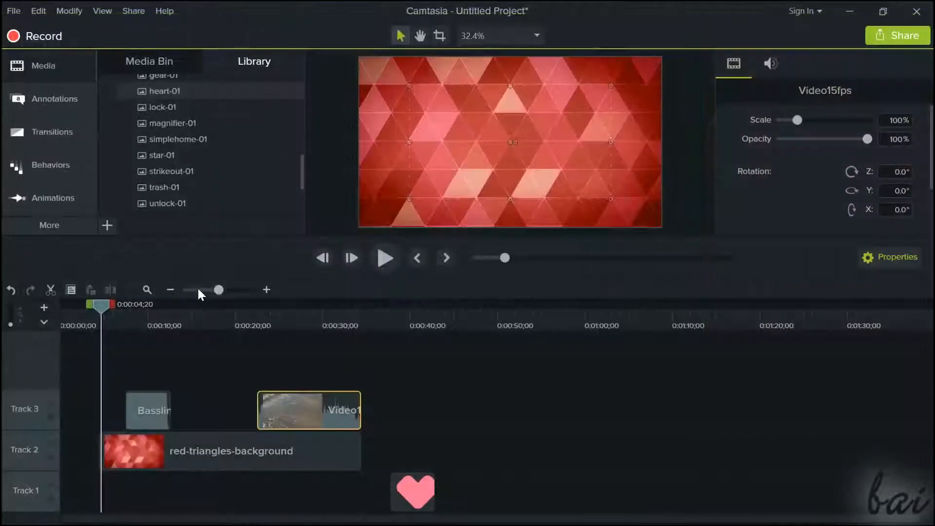
Enlarge the timeline scale and inspect the heart, Bassline12, Video15fps and red-triangles-background clips.
mouse_move(221, 289)
mouse_down()
mouse_move(233, 291)
mouse_move(223, 295)
mouse_up()
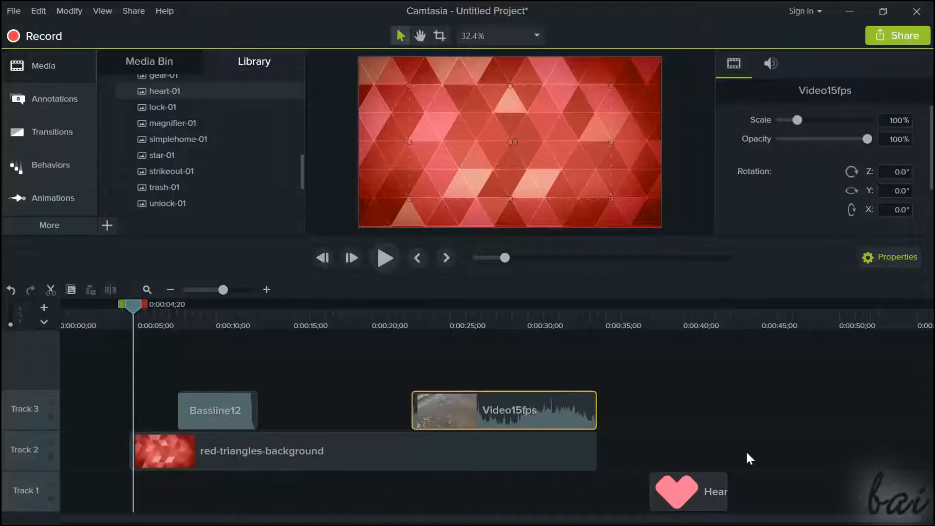
click(688, 497)
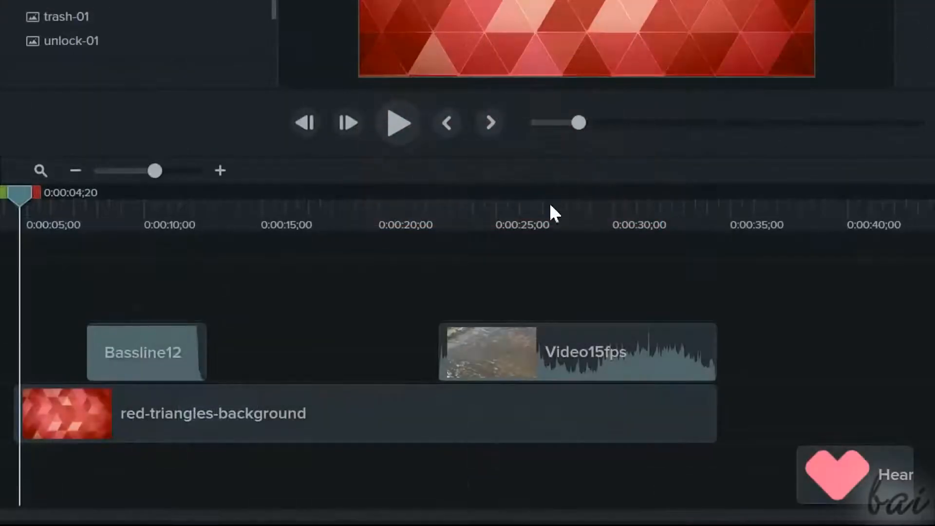
click(150, 352)
click(516, 350)
click(554, 409)
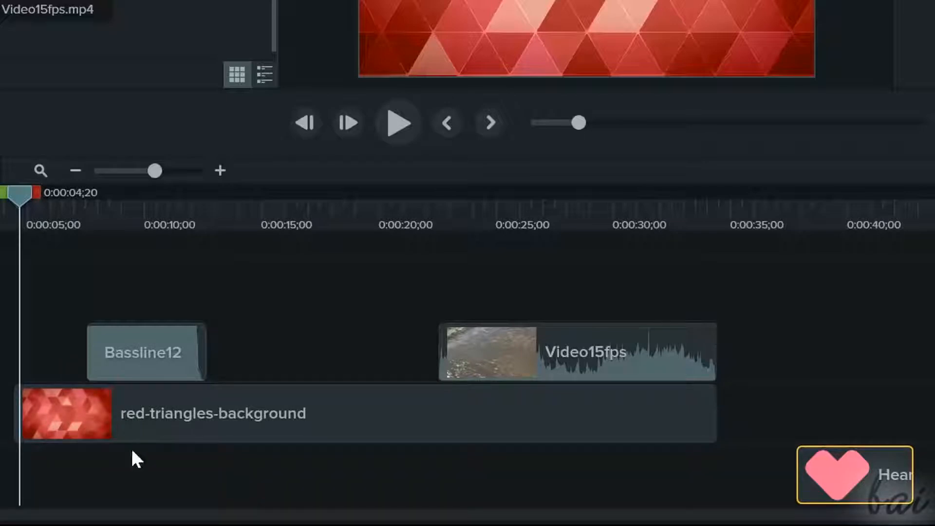
Slightly lower the audio volume of the Bassline12 clip on Track 3.
drag(162, 166, 156, 185)
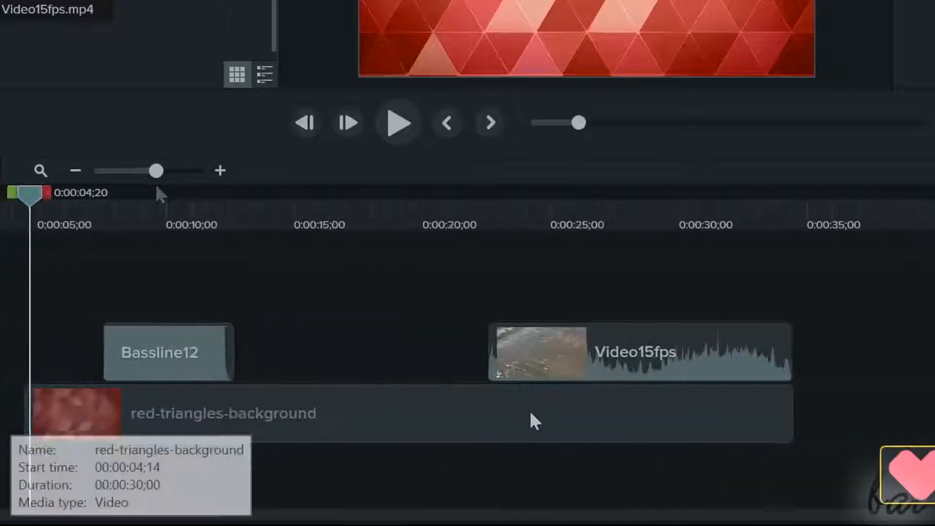
click(190, 354)
drag(184, 340, 183, 348)
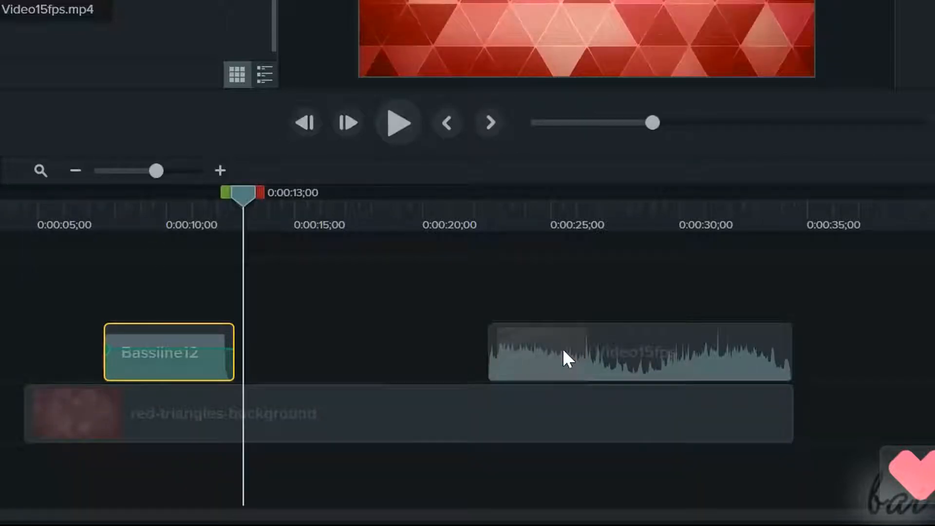
Select the Video15fps clip, move the playhead slightly forward and examine the clip at a larger timeline scale.
click(562, 348)
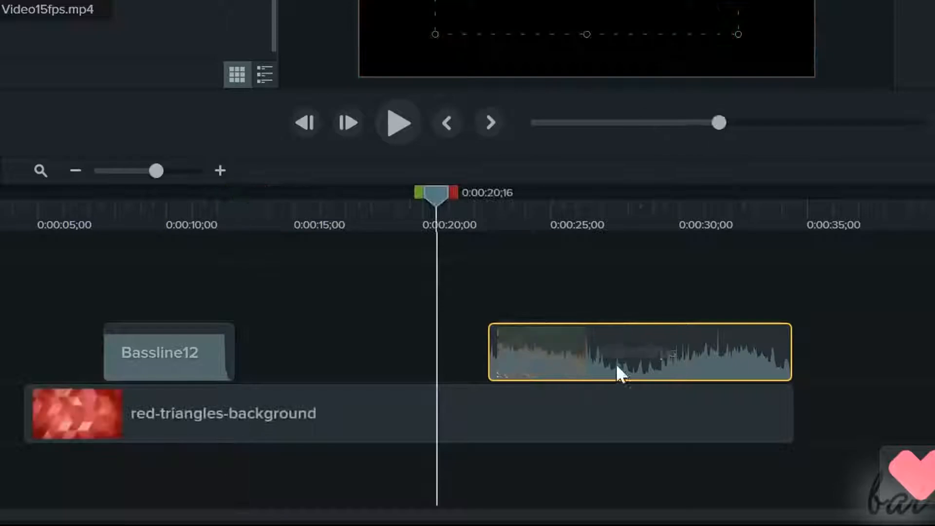
mouse_move(440, 195)
mouse_down()
mouse_move(476, 196)
mouse_move(451, 195)
mouse_up()
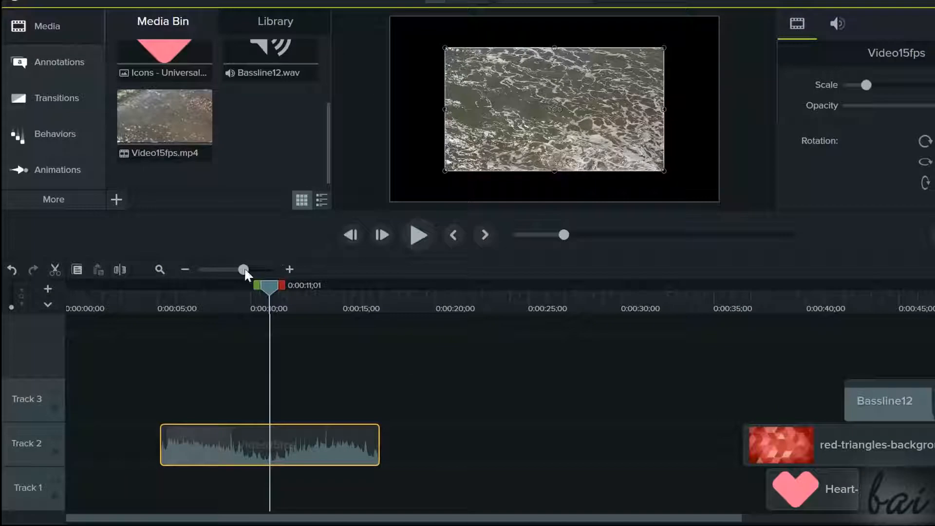
mouse_move(244, 267)
mouse_down()
mouse_move(212, 268)
mouse_move(250, 270)
mouse_up()
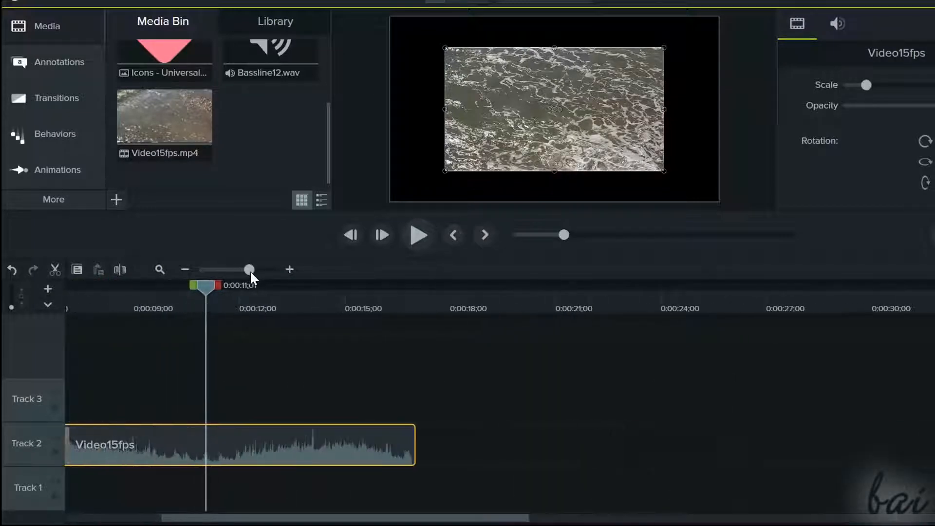
drag(359, 509, 264, 519)
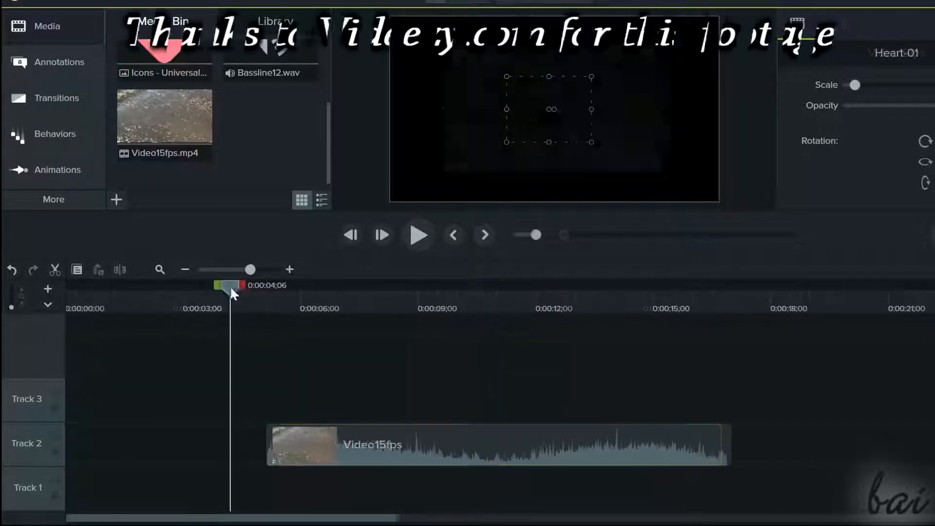
Scrub the playhead over the opening of the Video15fps clip to 0:00:07;13 and select the clip.
drag(230, 285, 299, 286)
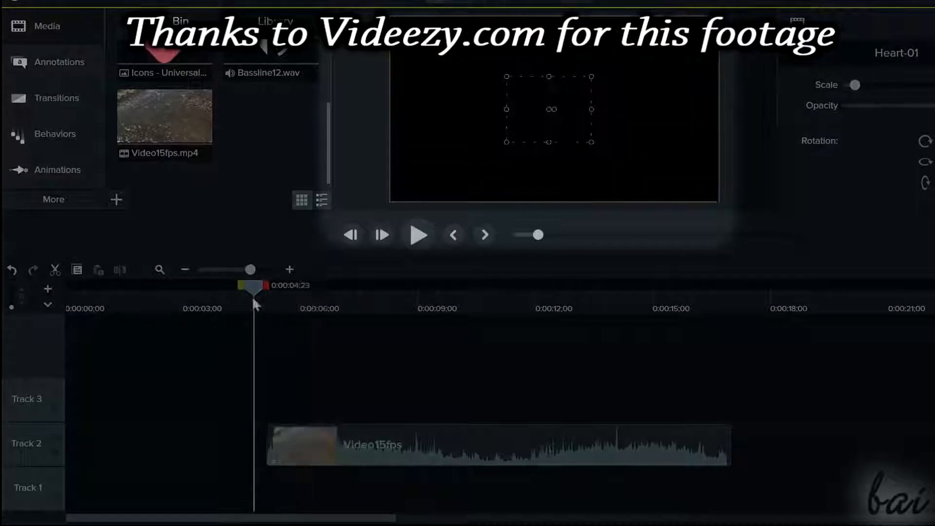
click(313, 304)
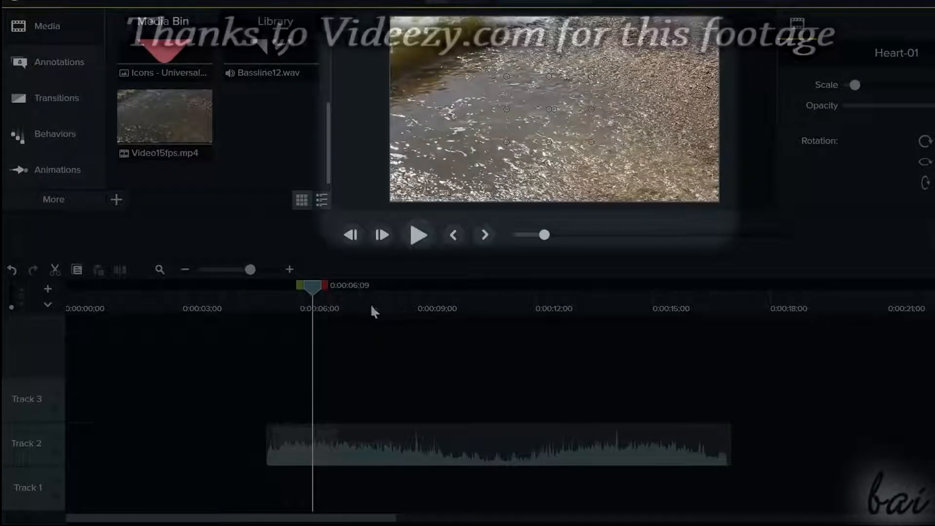
click(309, 446)
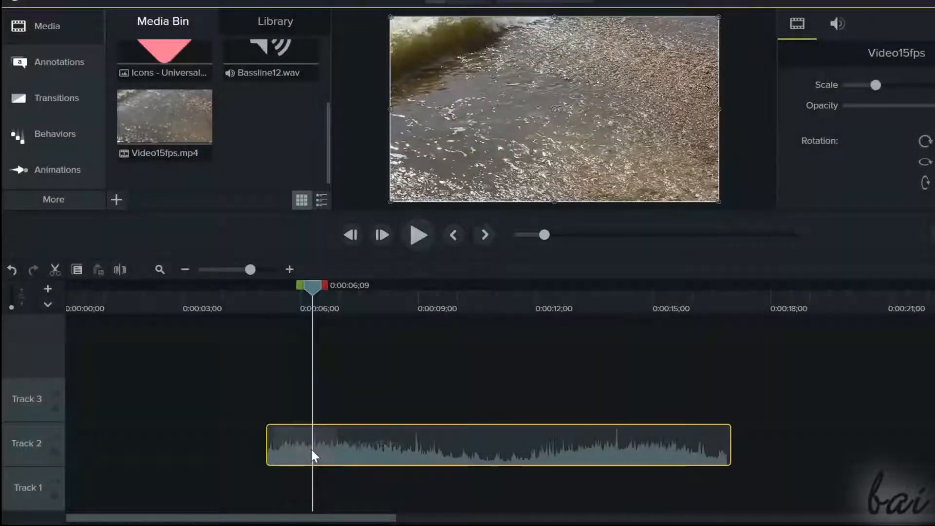
click(365, 307)
click(232, 303)
click(302, 306)
click(354, 322)
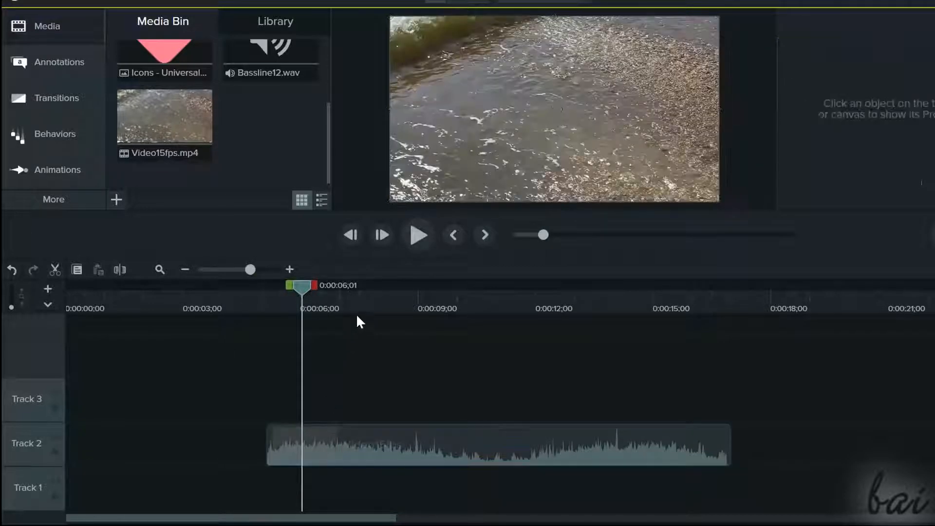
click(357, 304)
click(366, 458)
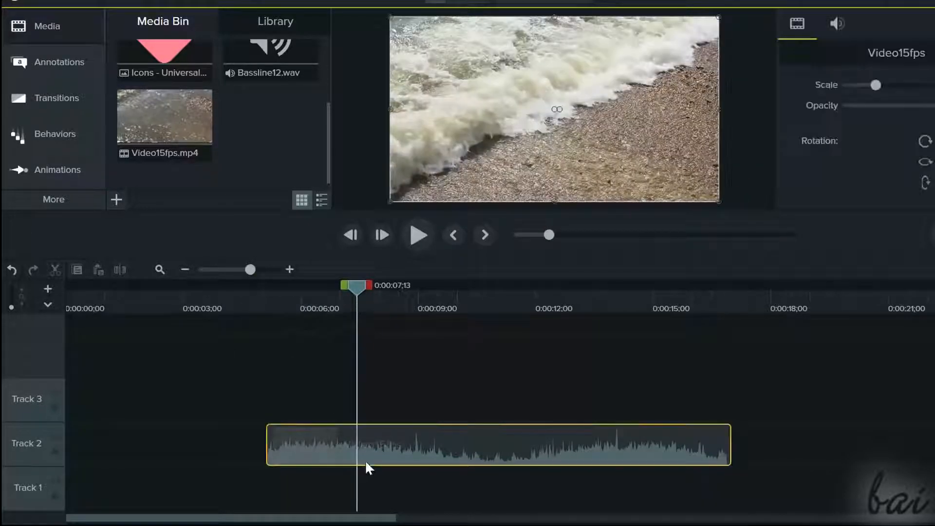
Step the playhead through the rest of the Video15fps clip up to 0:00:16;17 to preview its frames.
click(418, 305)
click(497, 302)
click(566, 305)
click(645, 306)
click(714, 307)
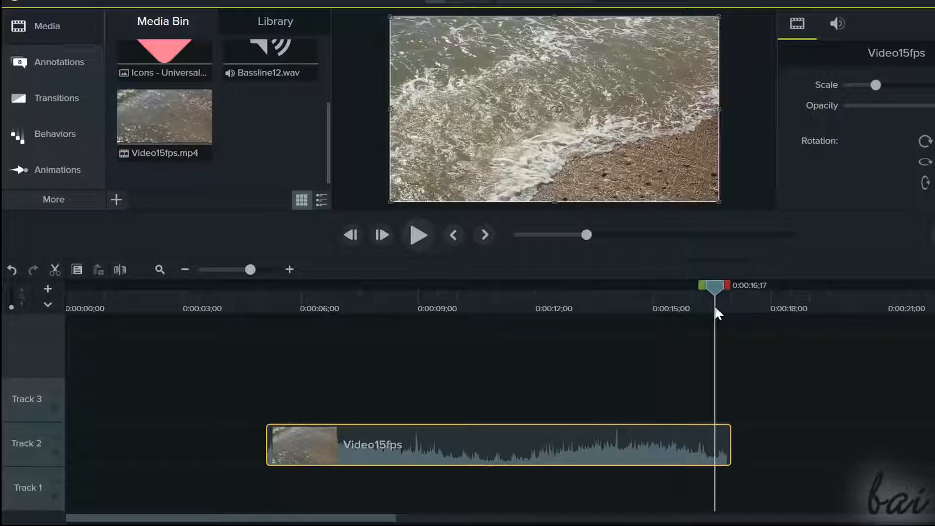
Return the playhead to 0:00:05;26 near the start of the Video15fps clip and play the preview.
mouse_move(330, 298)
mouse_down()
mouse_move(459, 325)
mouse_move(498, 320)
mouse_move(537, 329)
mouse_move(427, 327)
mouse_up()
drag(446, 64, 193, 2)
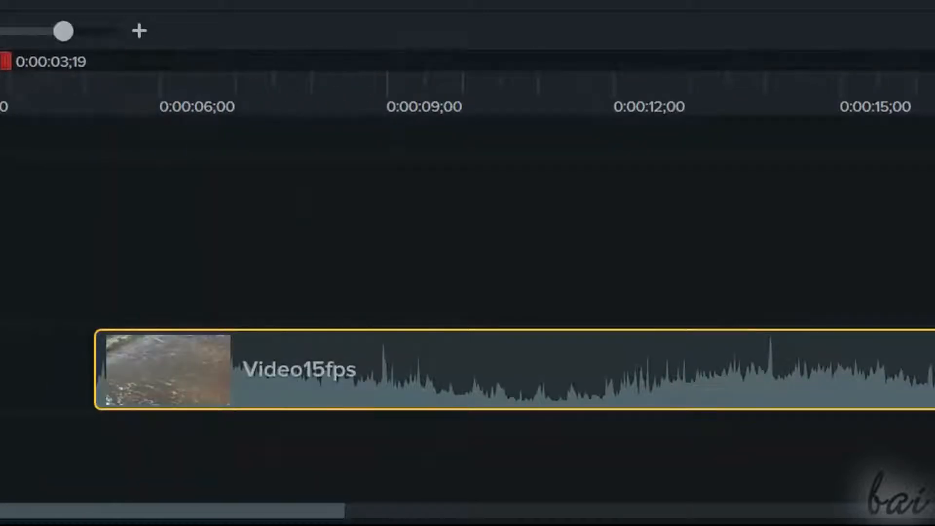
click(150, 90)
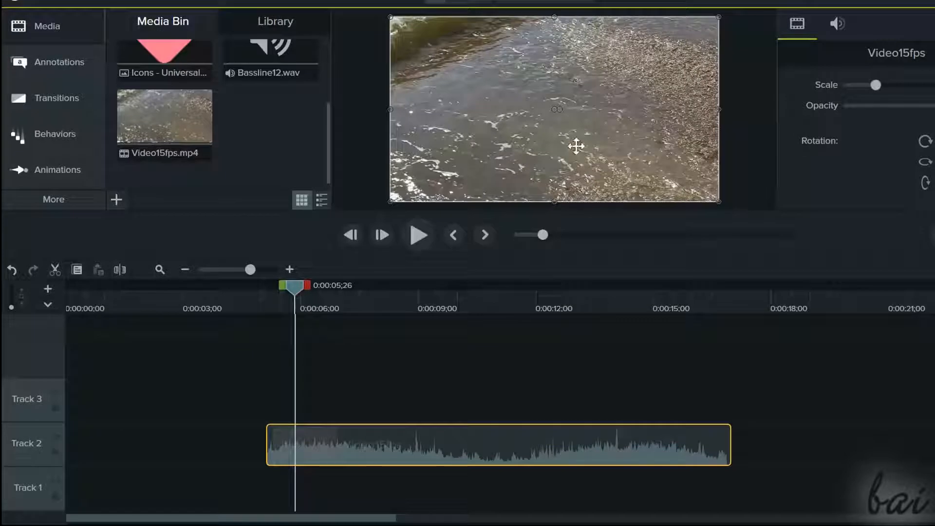
click(425, 234)
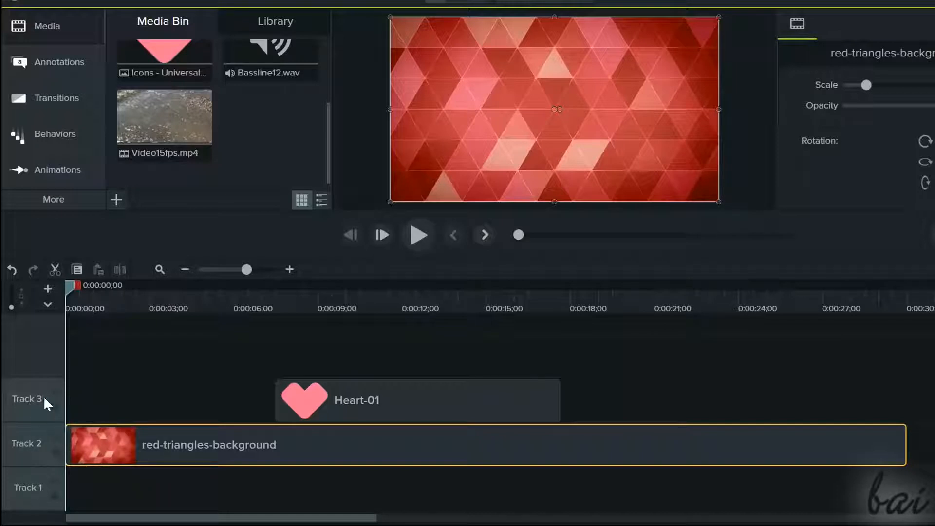
Play the timeline from the beginning to preview the heart over the background, and pause at 0:00:12;29.
click(418, 238)
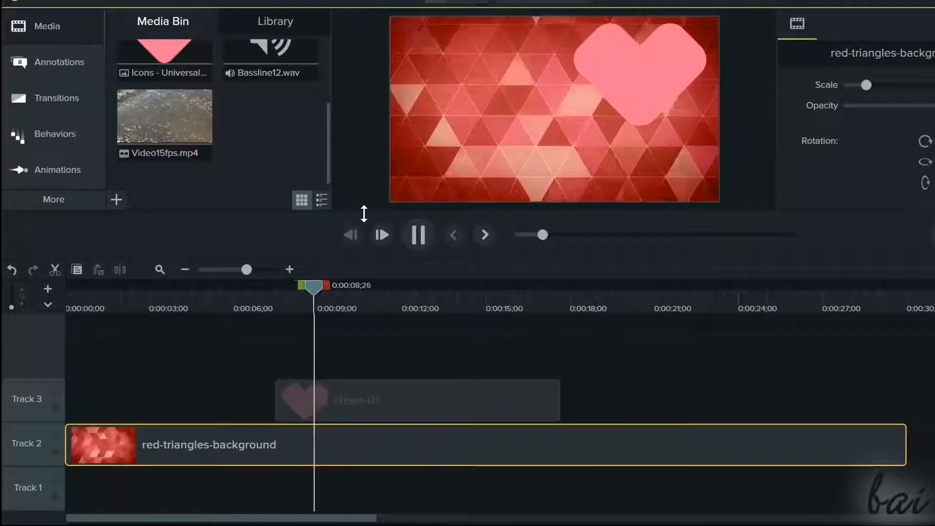
key(space)
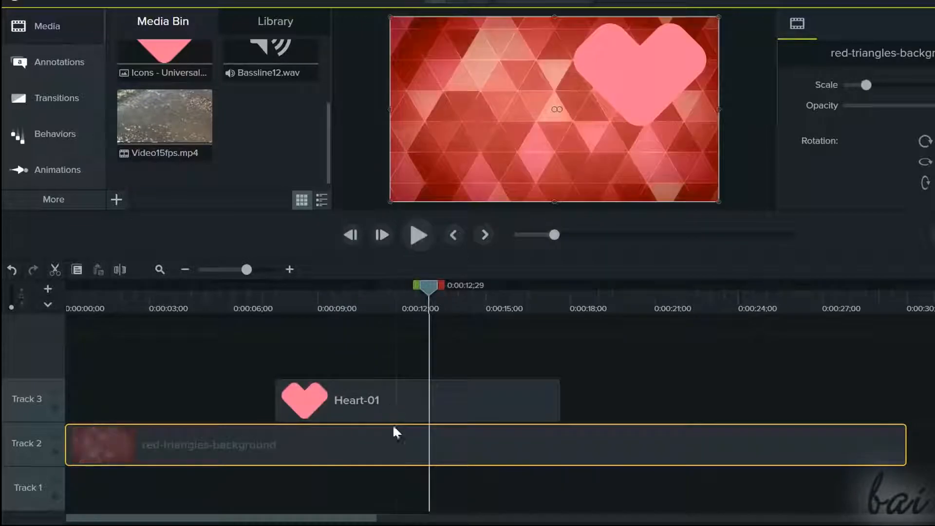
Move the Heart-01 clip to Track 1 beneath the background clip, and return it to Track 3.
click(393, 396)
drag(393, 396, 394, 477)
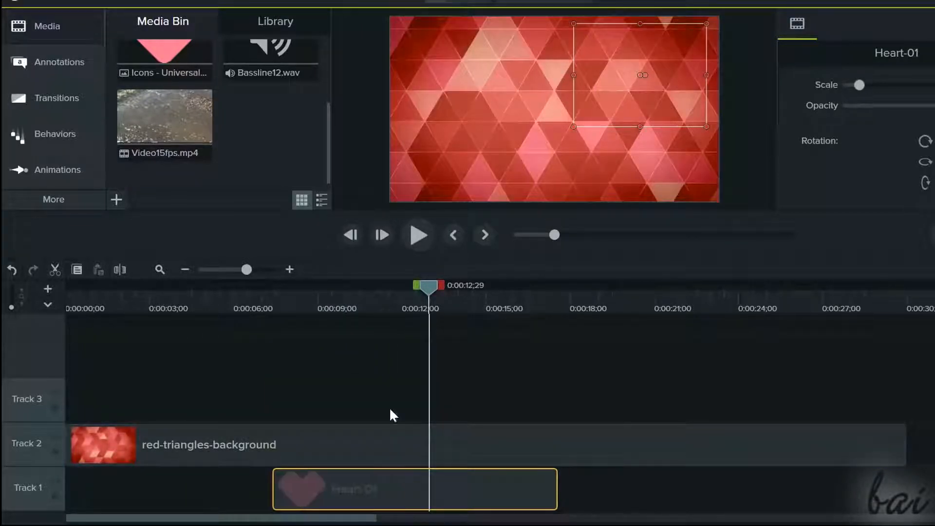
drag(395, 487, 388, 397)
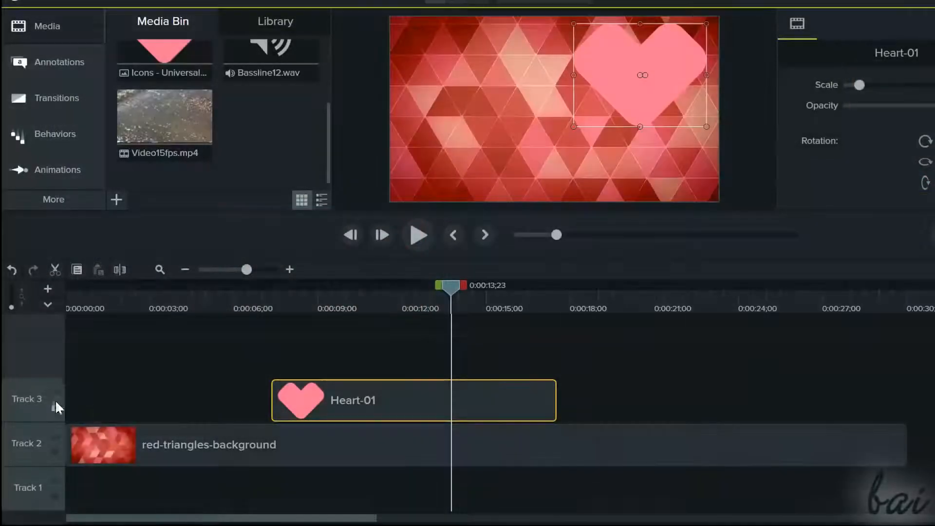
Turn the visibility of Track 3 off and on twice.
click(56, 393)
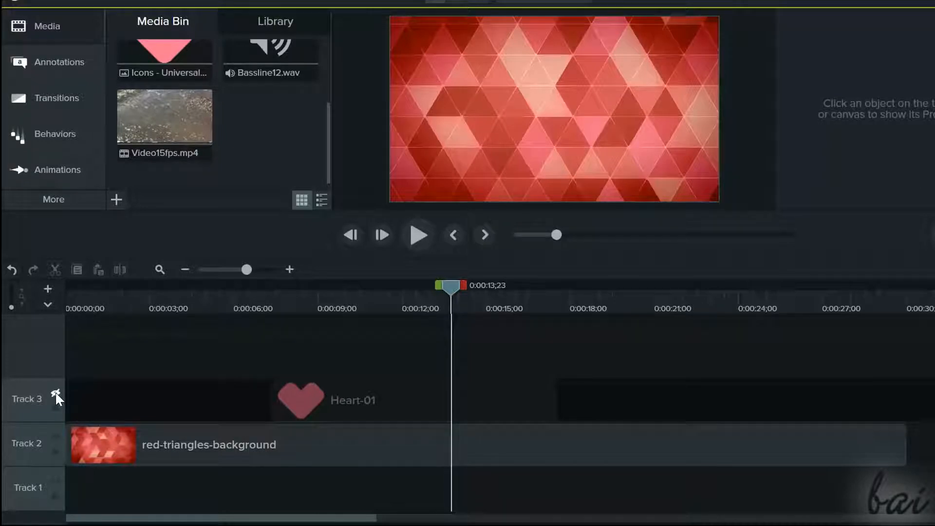
click(56, 392)
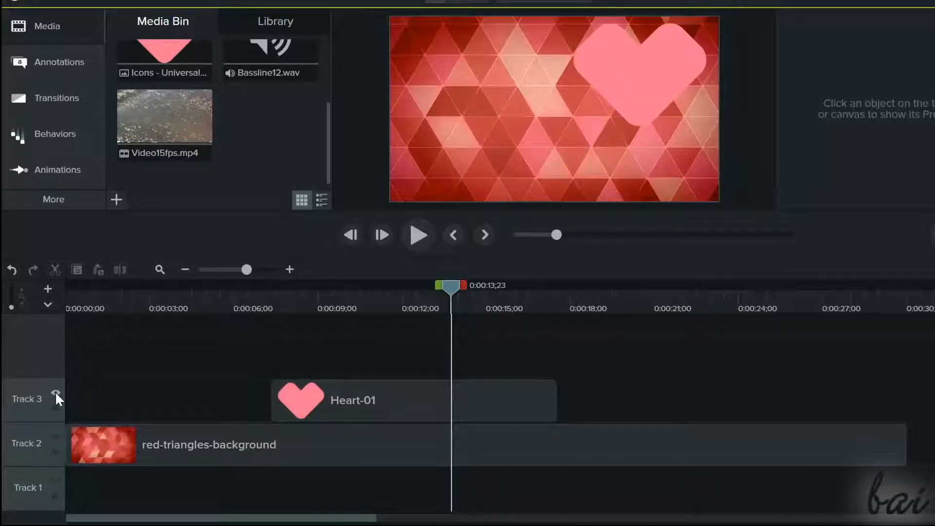
click(56, 393)
click(56, 393)
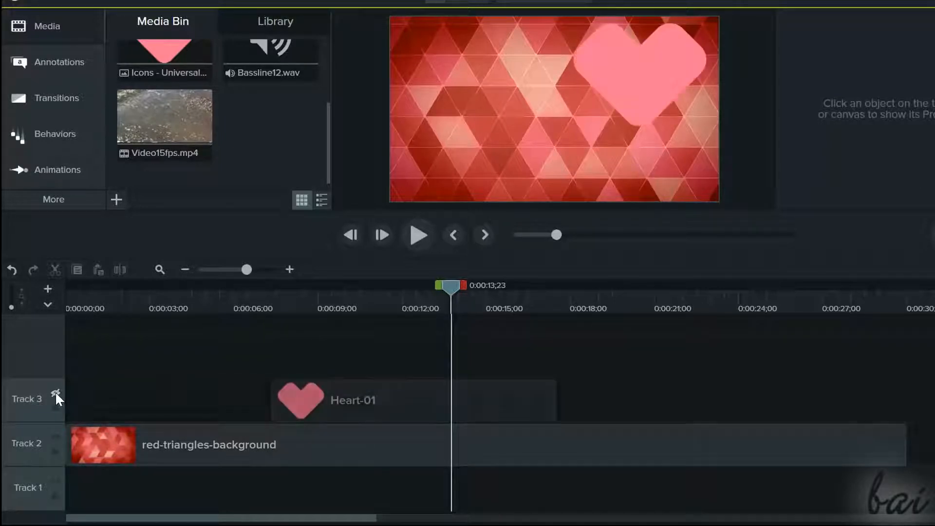
Shift Heart-01 on Track 3 to start at about 0:00:11, locking and unlocking the track between the moves.
click(402, 401)
mouse_move(402, 402)
mouse_down()
mouse_move(441, 392)
mouse_move(404, 384)
mouse_up()
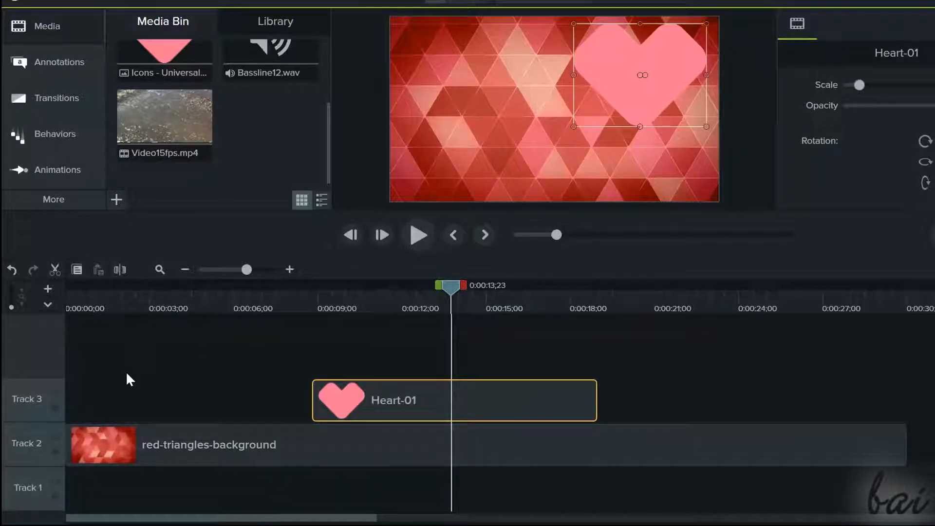
click(55, 405)
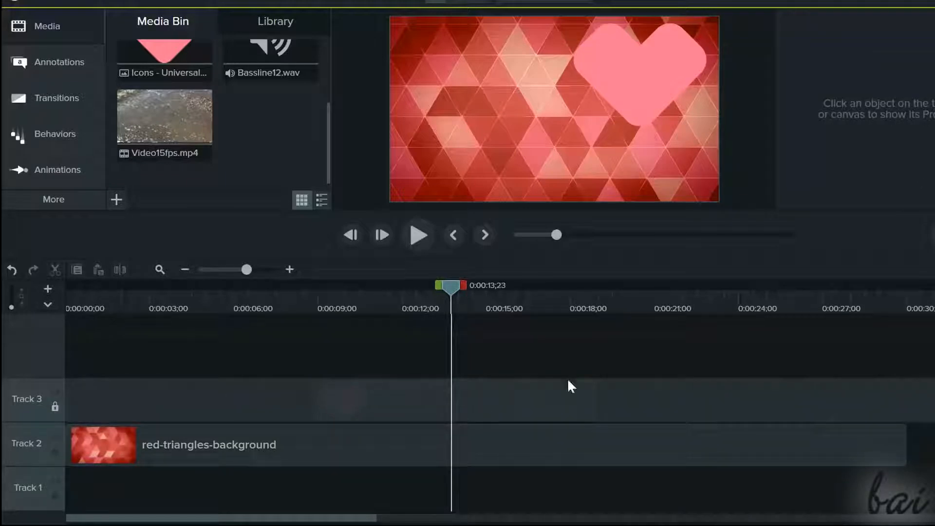
click(55, 406)
drag(335, 399, 419, 403)
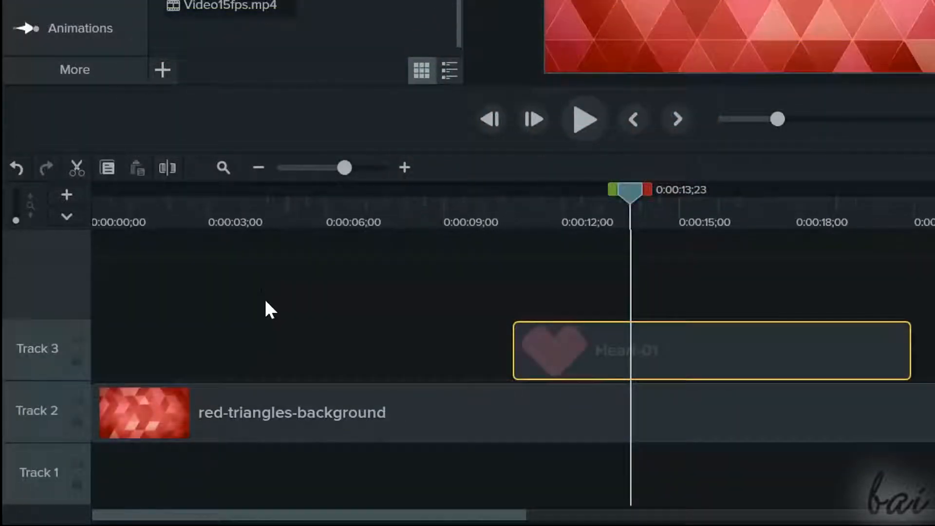
Insert a new empty track above Track 3 and remove that track again.
right_click(257, 280)
mouse_move(348, 49)
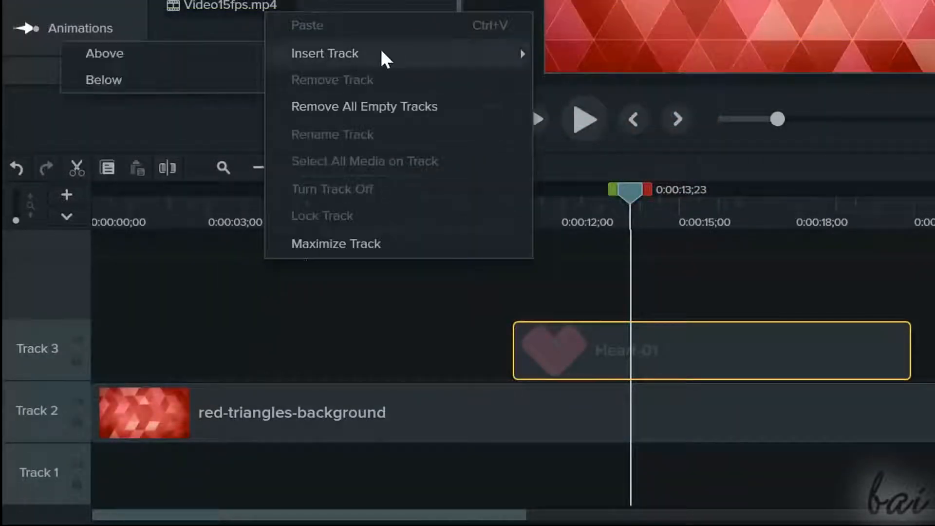
click(237, 51)
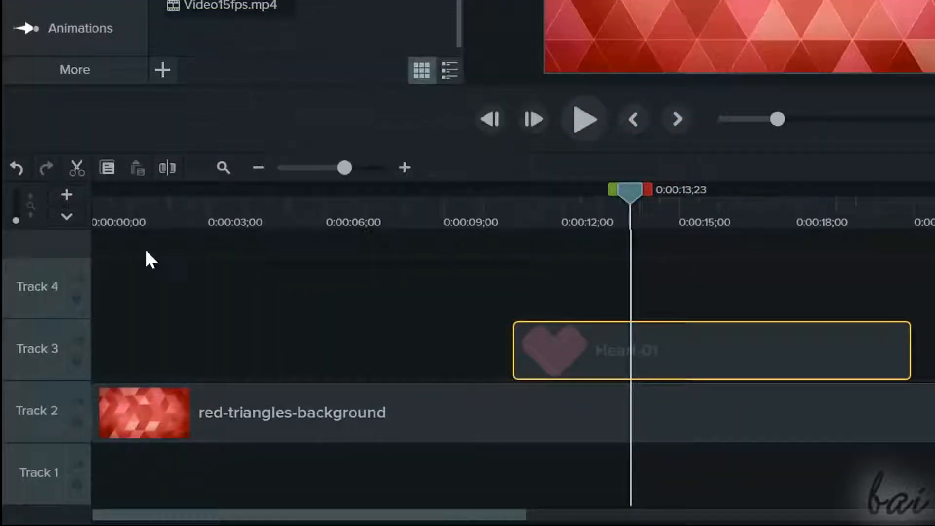
right_click(130, 284)
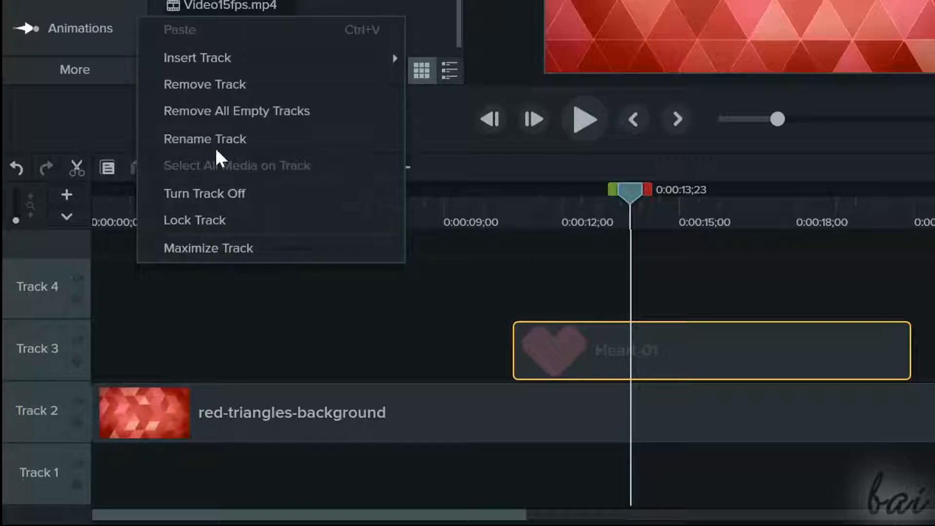
click(244, 84)
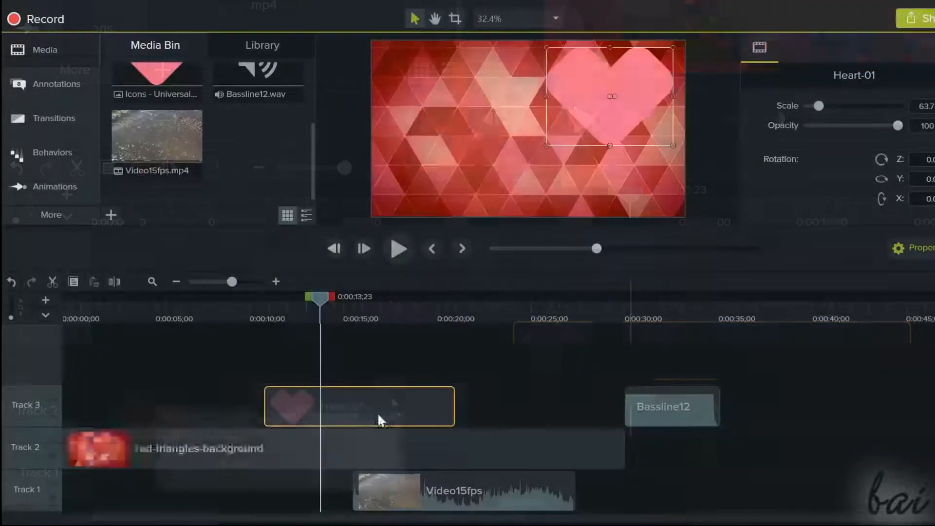
Rearrange the clips: Heart-01 slightly later on Track 3, Bassline12 on Track 1 and Video15fps on Track 4.
drag(382, 403, 446, 407)
drag(682, 409, 709, 434)
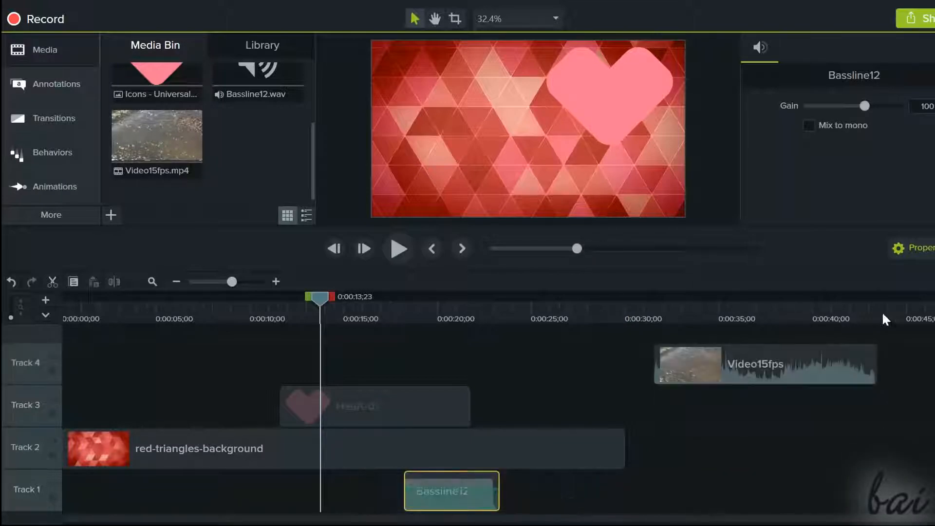
Select the Video15fps clip on Track 4 and review the editing commands available for it.
mouse_move(834, 353)
mouse_down()
mouse_move(636, 352)
mouse_move(854, 359)
mouse_move(634, 356)
mouse_move(832, 365)
mouse_up()
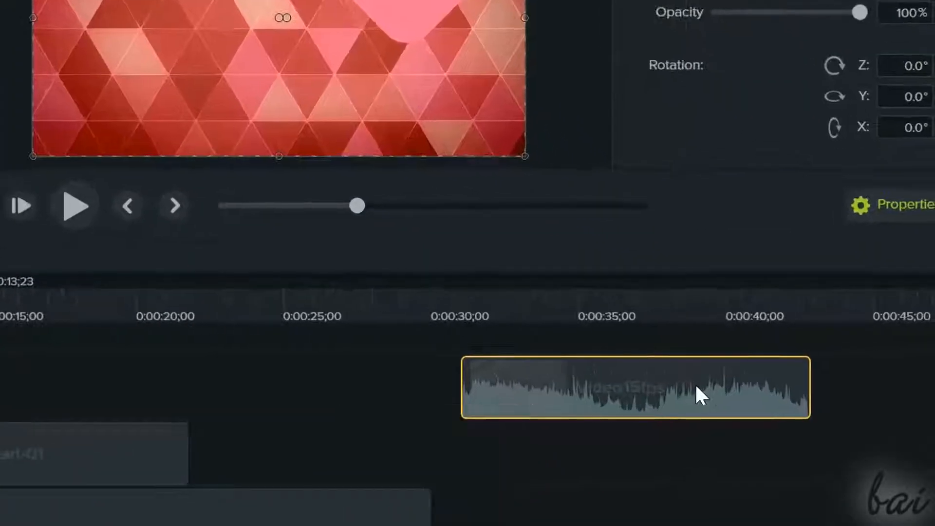
right_click(793, 365)
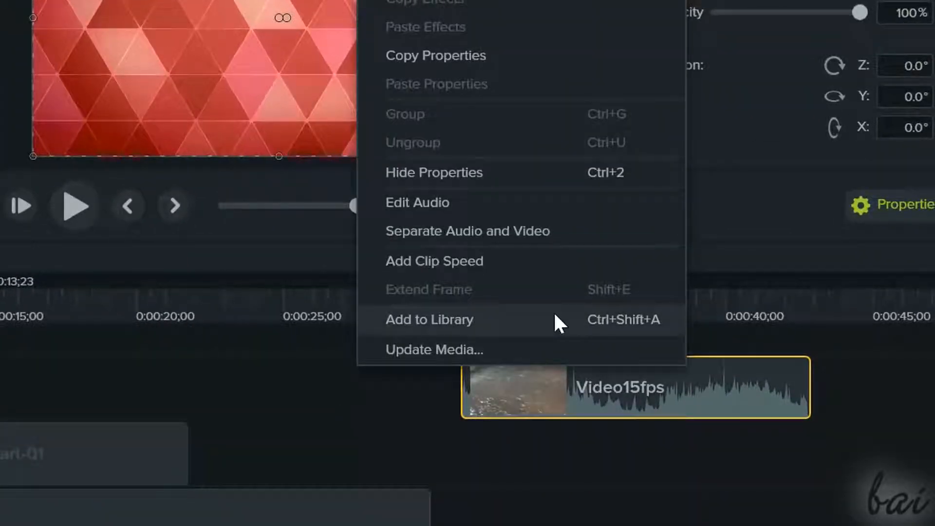
click(529, 236)
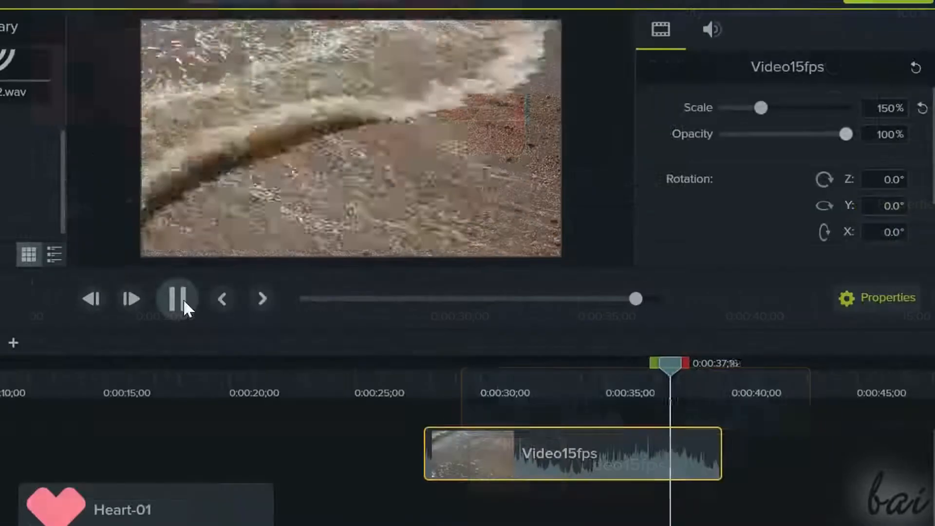
Pause playback, trim the end of the Video15fps clip back to about 0:00:34, and play the result.
click(184, 302)
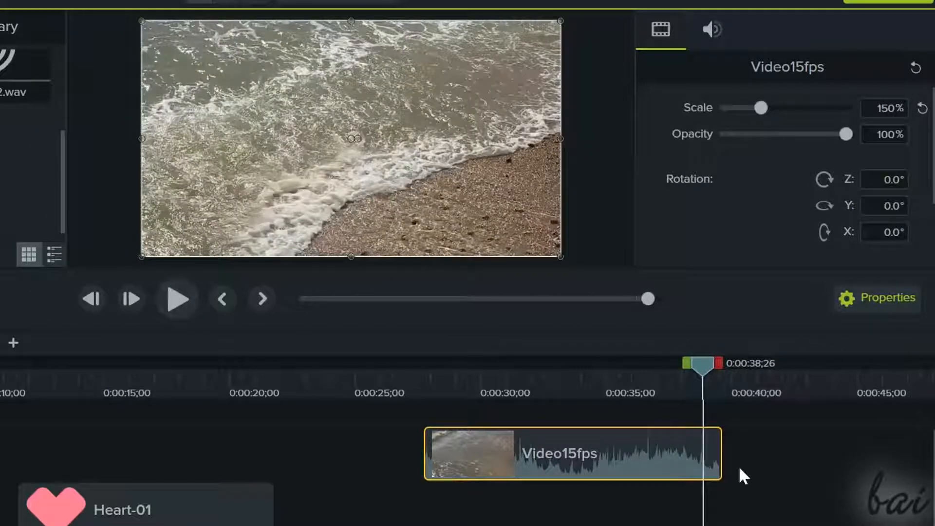
drag(721, 451, 591, 465)
click(176, 299)
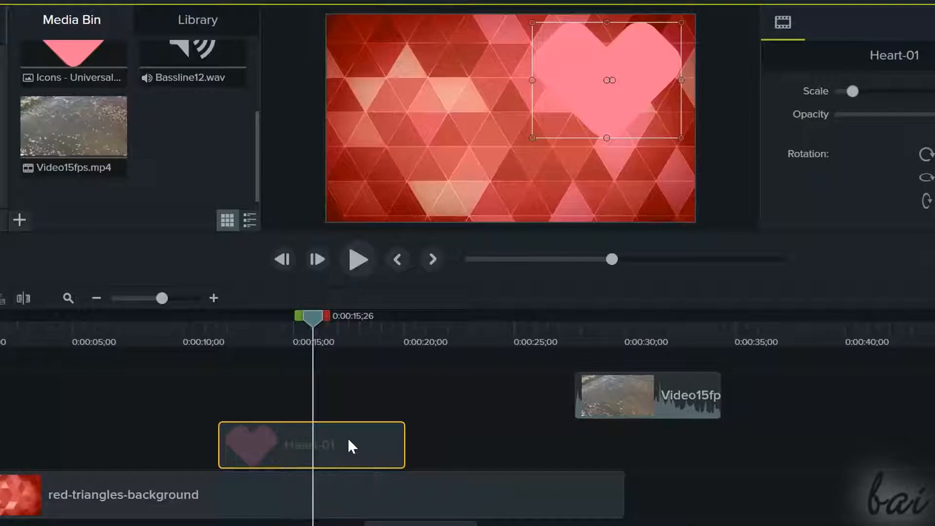
Copy the Heart-01 clip and paste it on Track 2 after the background clip, starting at about 0:00:36.
right_click(348, 441)
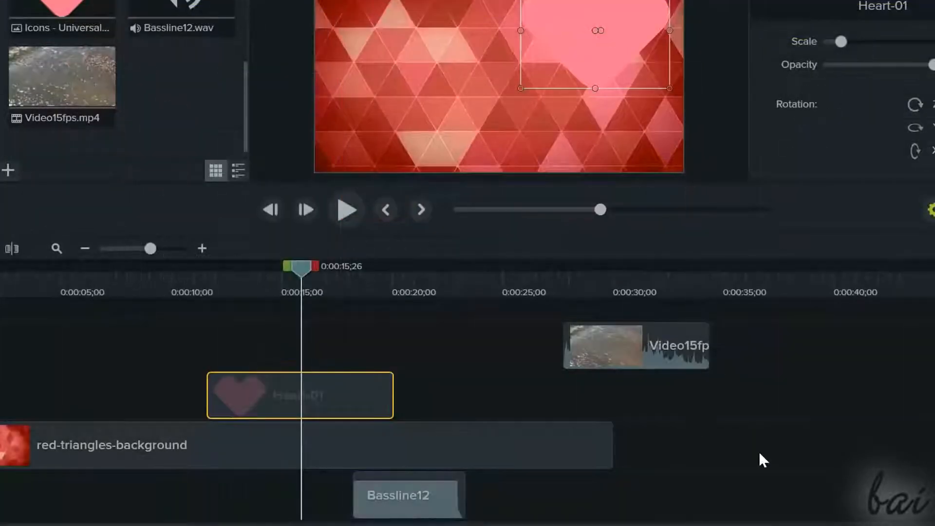
click(742, 449)
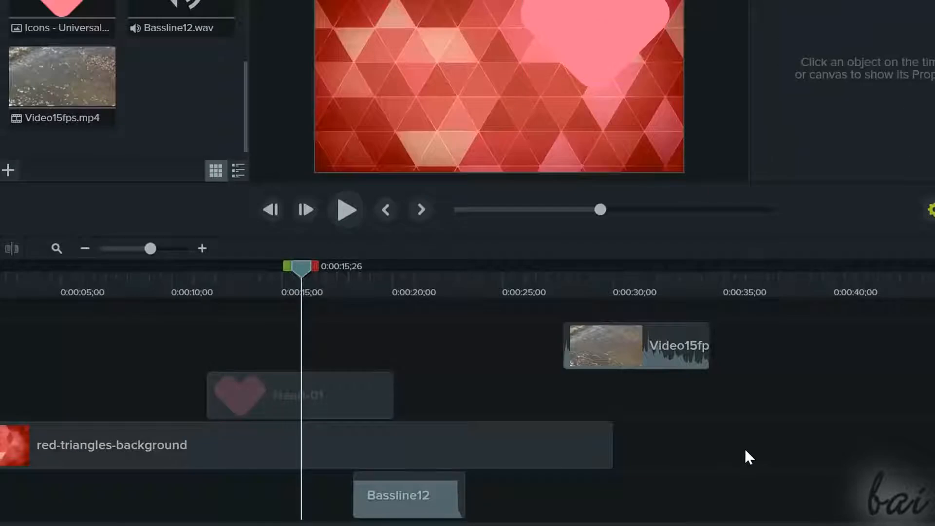
right_click(744, 448)
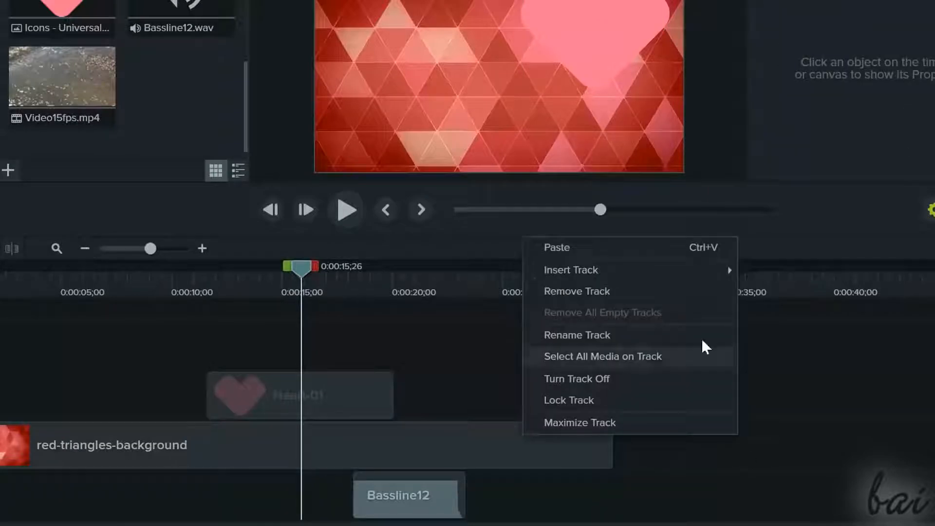
click(679, 247)
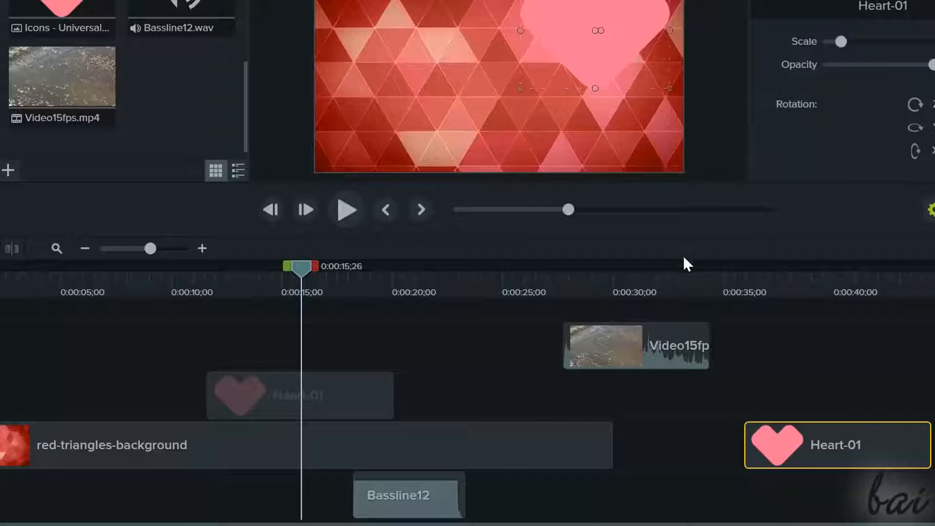
mouse_move(855, 445)
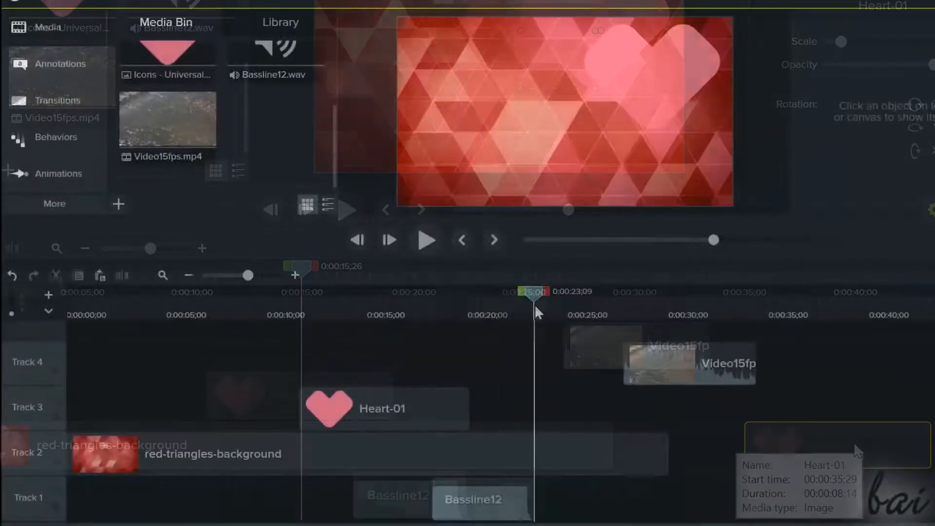
Split the red-triangles-background clip on Track 2 at 0:00:14;17 and further along, and move the resulting pieces apart.
drag(534, 305, 358, 292)
click(399, 460)
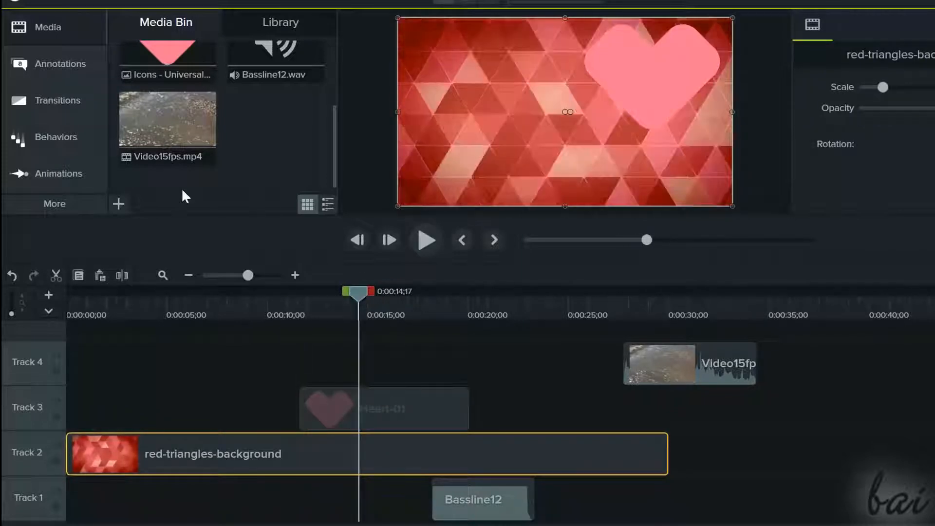
click(119, 278)
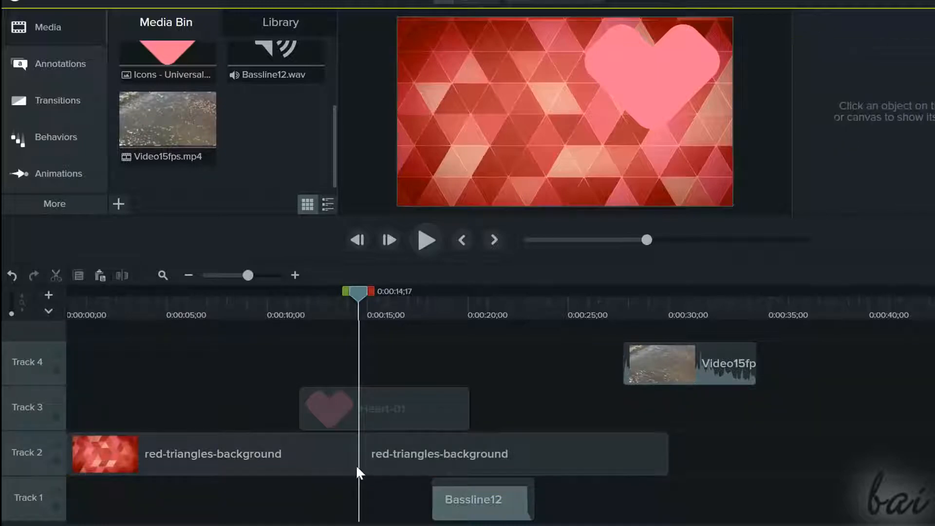
drag(396, 455, 539, 453)
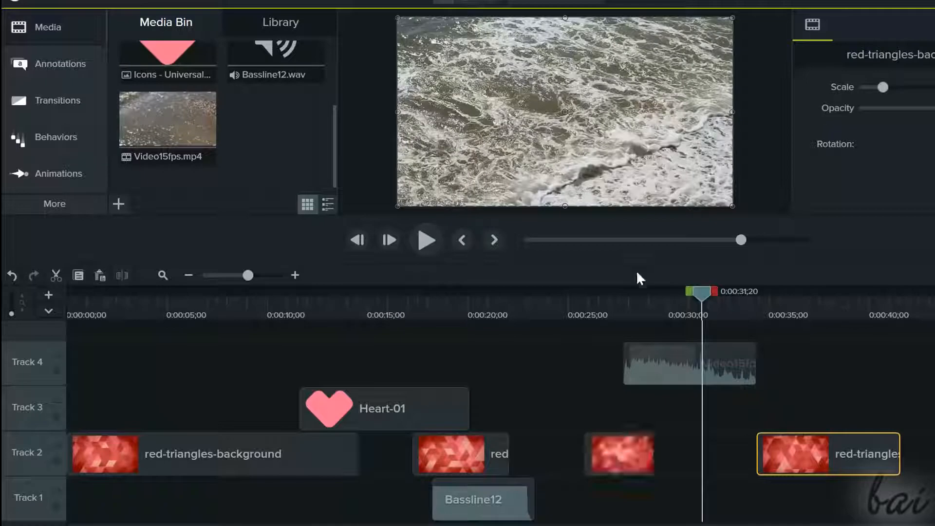
Undo the moves and splits of the red-triangles-background clip back to a single clip.
click(7, 286)
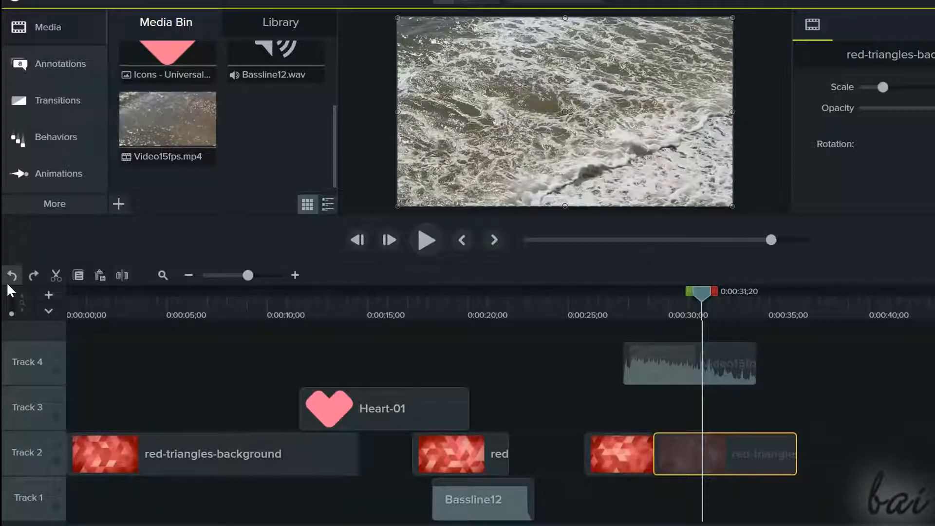
click(7, 285)
click(8, 285)
click(7, 285)
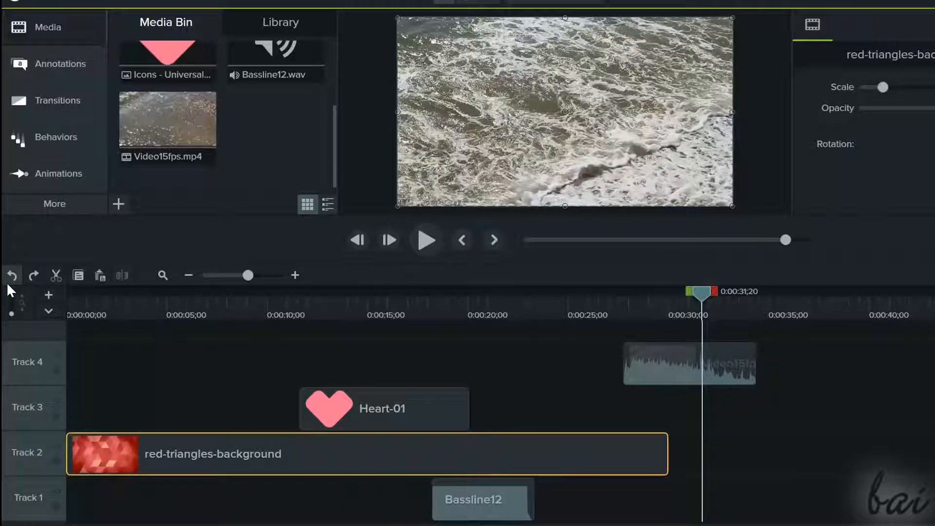
Redo the undone splits and moves of the red-triangles-background clip.
click(33, 275)
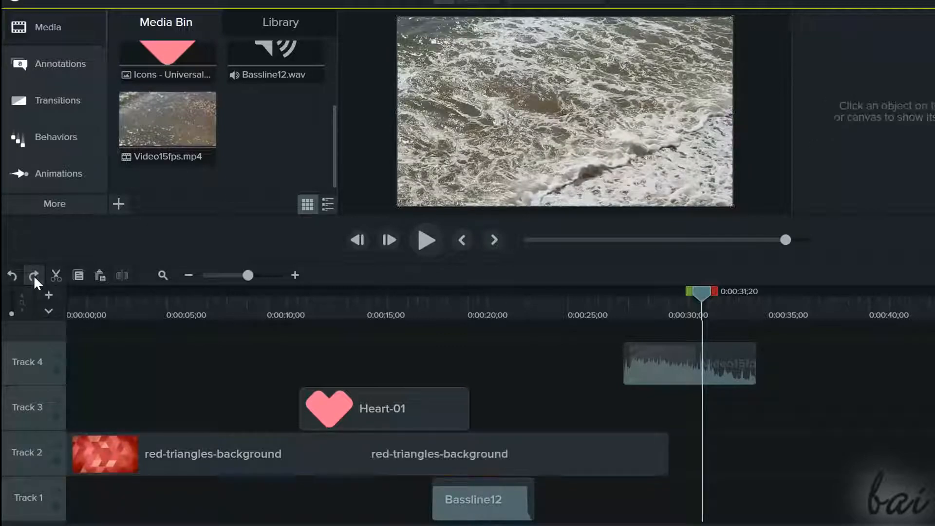
click(34, 276)
click(33, 275)
click(33, 275)
click(33, 276)
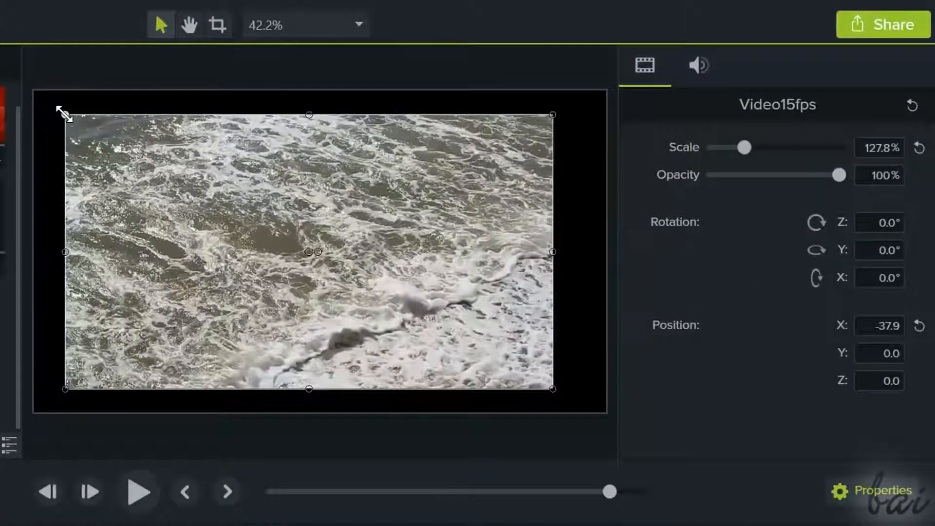
Resize the Video15fps clip on the canvas from its upper-left corner and display its properties.
drag(63, 112, 117, 157)
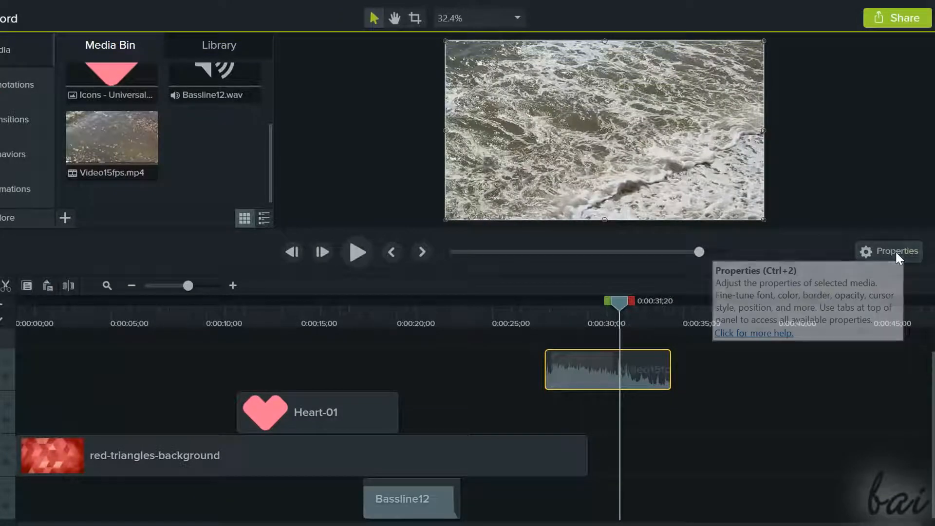
click(896, 251)
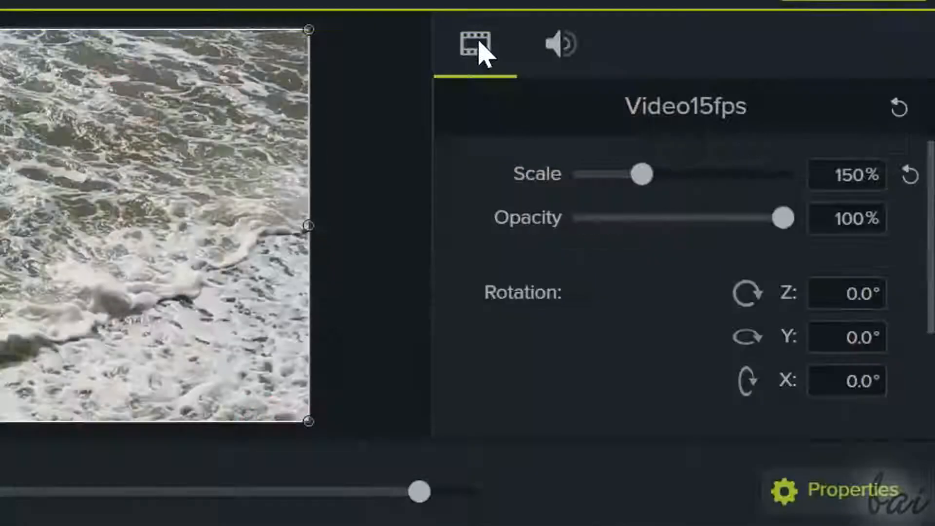
Compare the visual and audio properties of the Video15fps clip, and check the Heart-01 clip's properties.
click(554, 40)
click(476, 46)
click(559, 47)
click(501, 42)
click(565, 55)
click(458, 60)
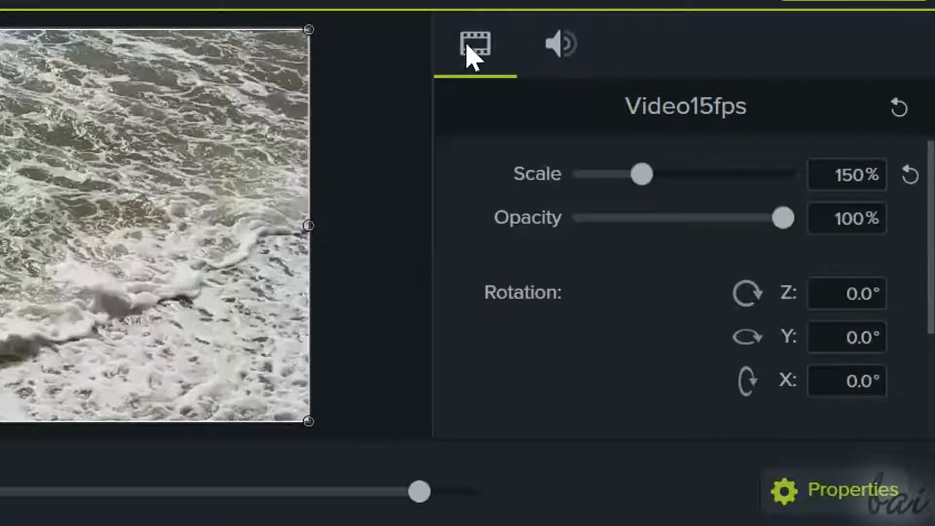
click(568, 61)
click(513, 68)
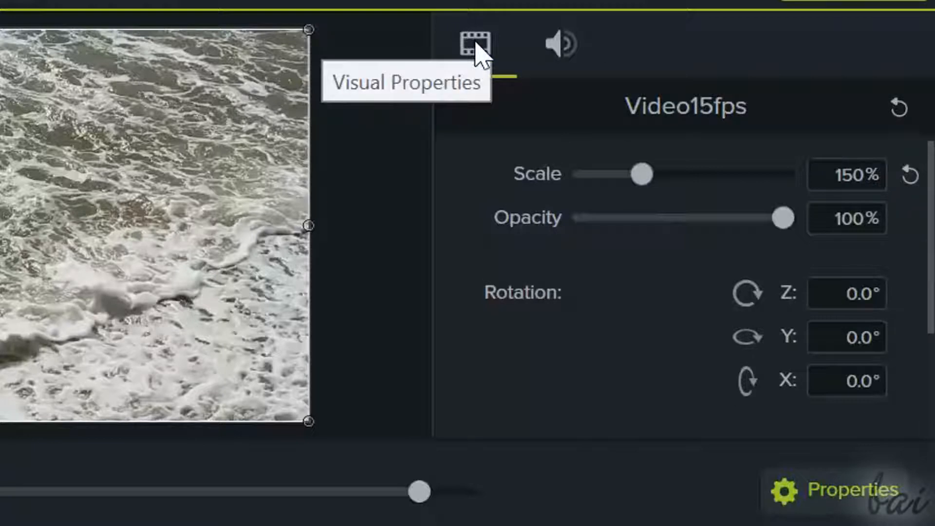
click(565, 48)
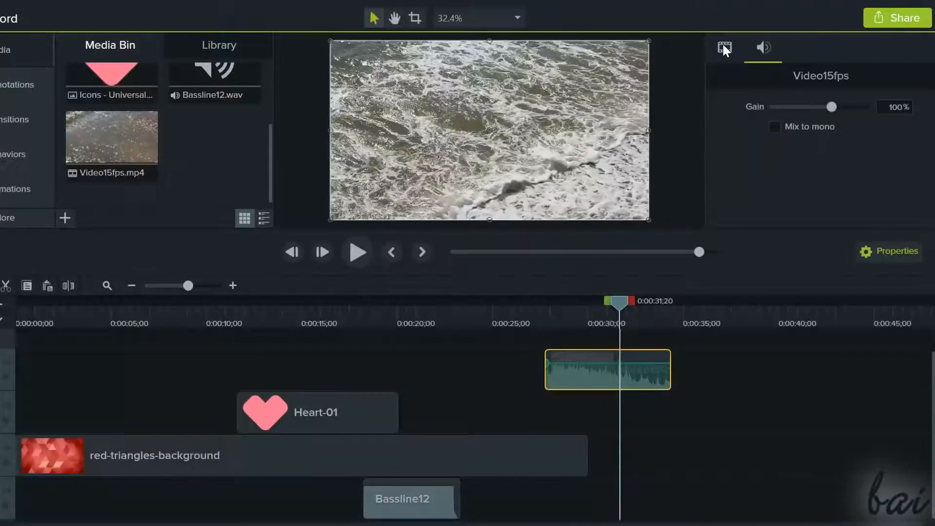
click(475, 43)
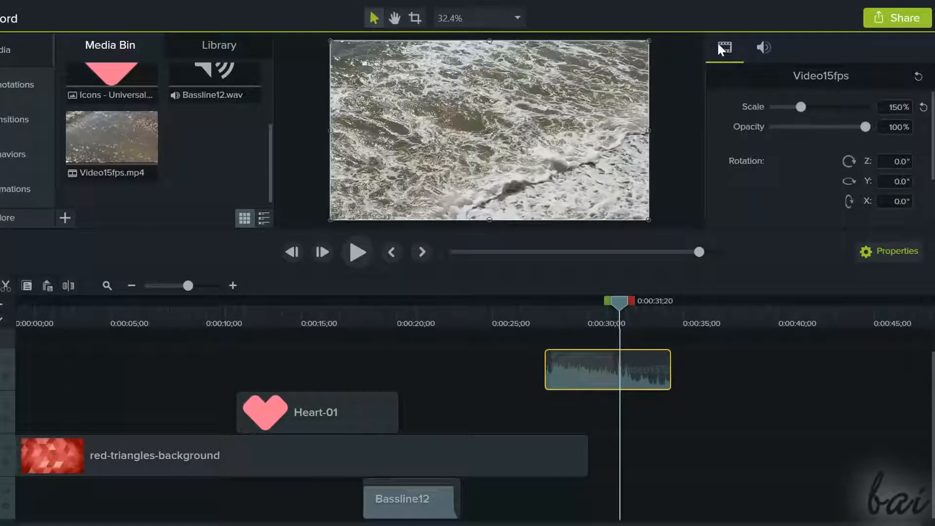
click(760, 50)
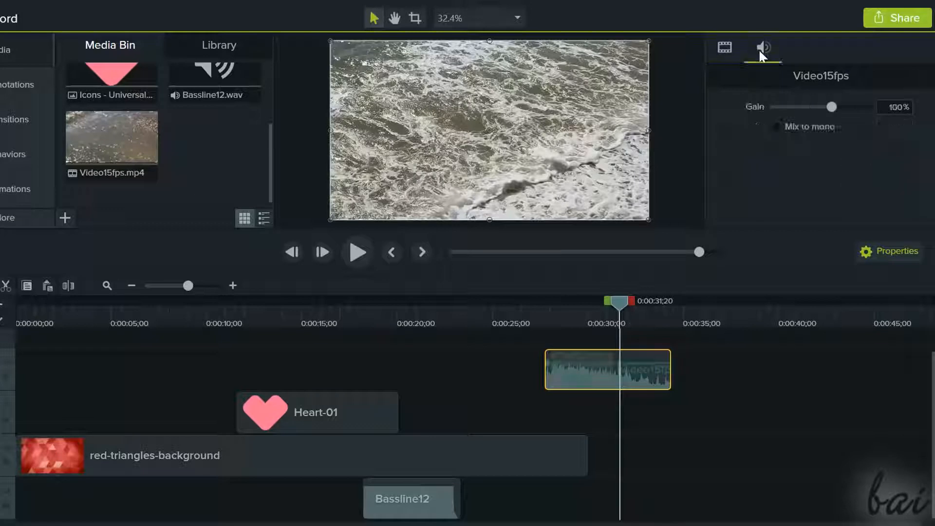
click(727, 48)
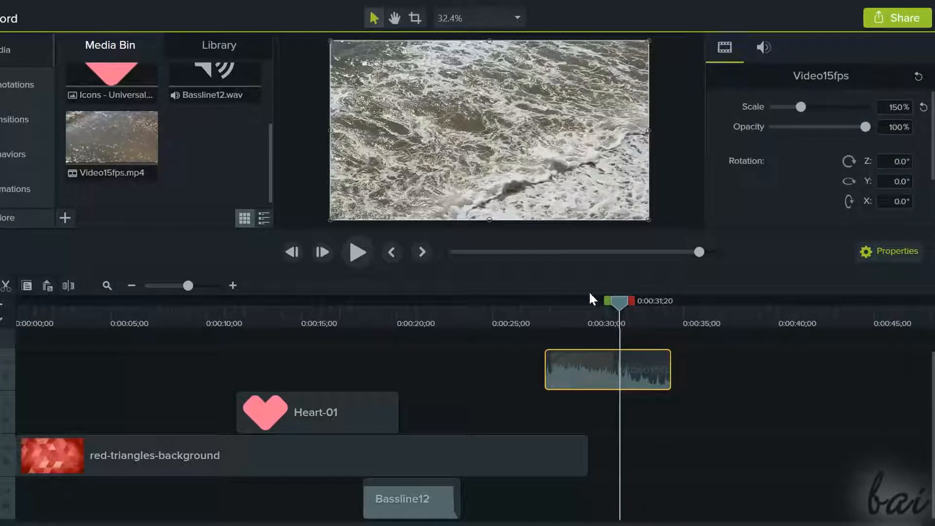
click(340, 421)
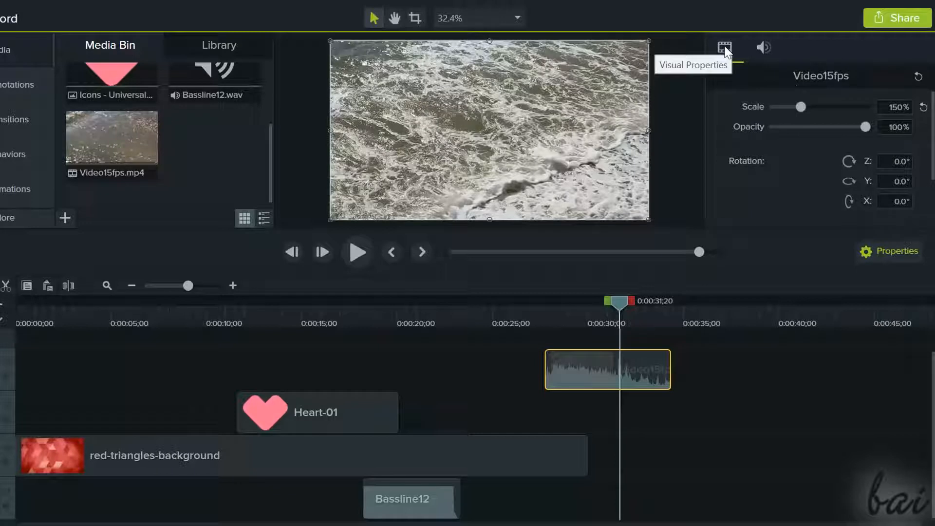
click(764, 44)
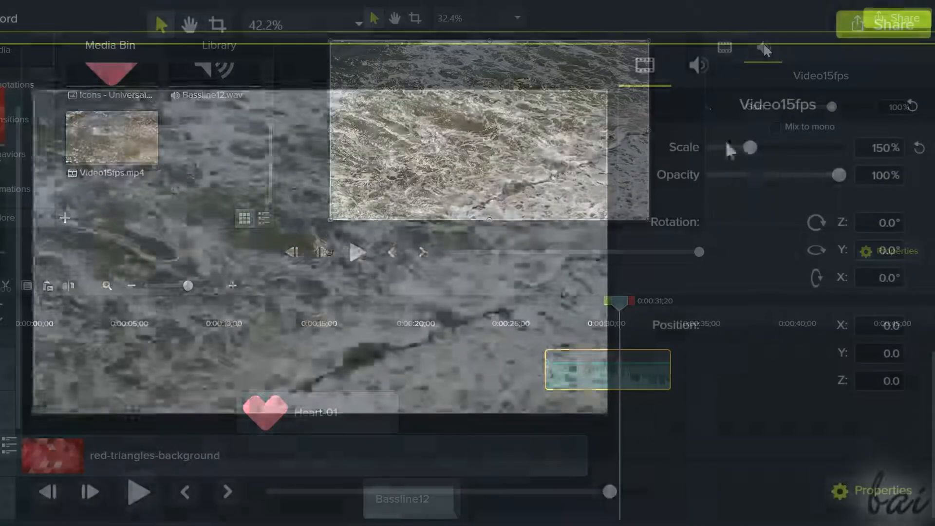
Set the Video15fps clip's scale to 127.8% and try out its opacity setting.
mouse_move(747, 147)
mouse_down()
mouse_move(728, 149)
mouse_move(742, 151)
mouse_up()
drag(838, 175, 851, 222)
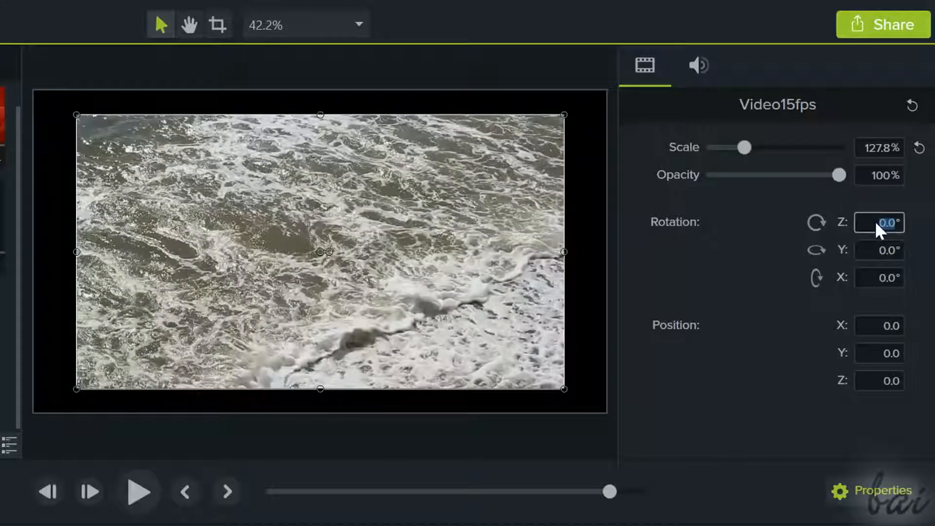
Try increasing the Video15fps clip's rotation about the Z axis in small increments.
key(Up)
key(Up)
key(Up)
key(Up)
key(Up)
key(Up)
key(Up)
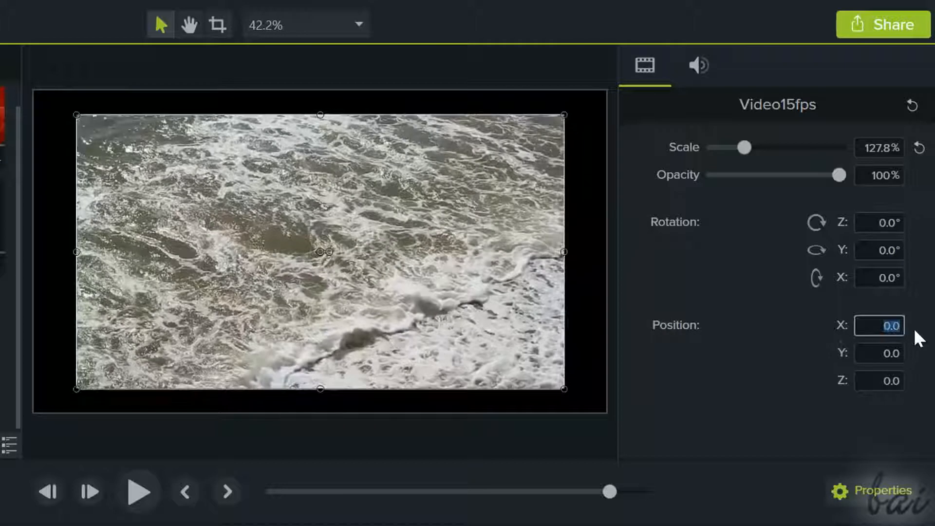
Raise the Video15fps clip's X position in small increments to 3.5 and reset it.
key(Up)
key(Up)
key(Up)
key(Up)
key(Up)
key(Up)
key(Up)
key(Up)
key(Up)
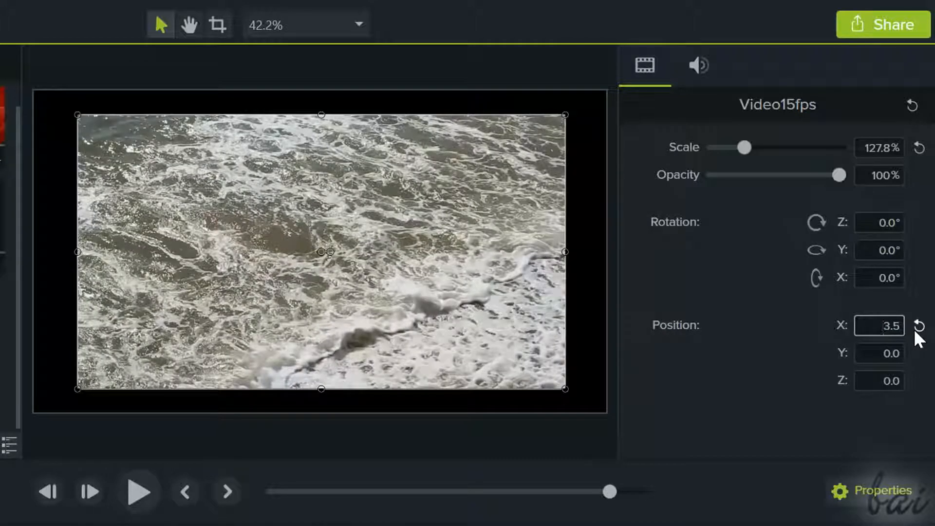
click(918, 326)
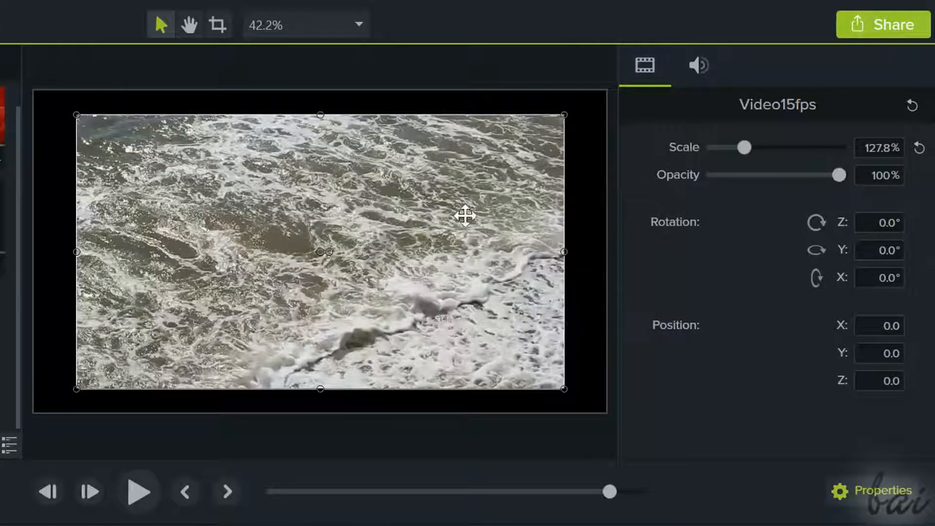
Move the Video15fps clip sideways on the canvas to an X position of about -37.9.
mouse_move(320, 252)
mouse_down()
mouse_move(248, 221)
mouse_move(385, 232)
mouse_move(306, 249)
mouse_up()
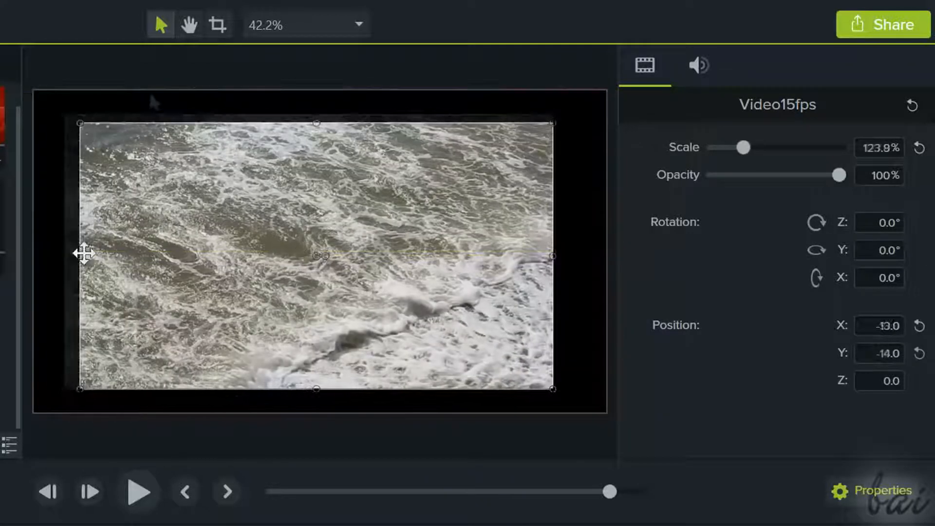
drag(133, 238, 58, 224)
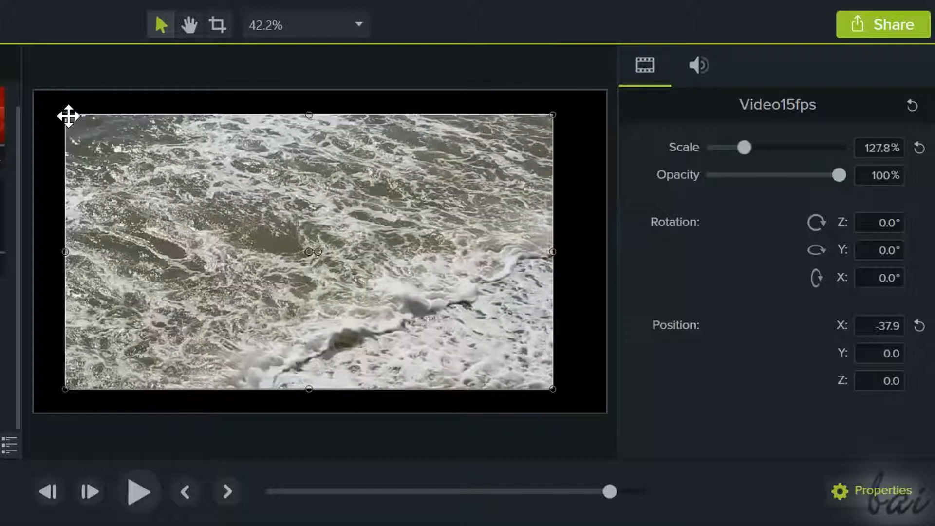
Resize the Video15fps clip on the canvas to 123.9% from its upper-left corner and rotate it to about -8.6° around Z.
drag(64, 114, 186, 170)
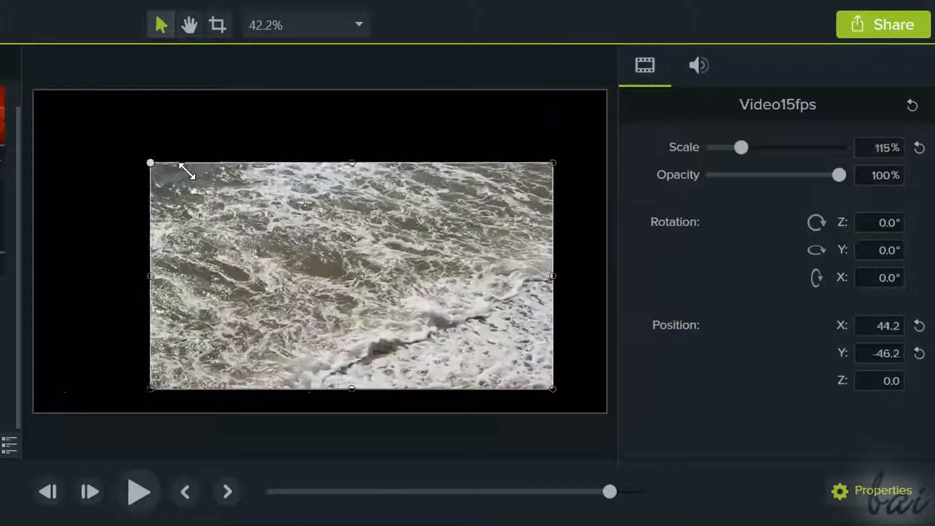
drag(114, 142, 85, 124)
drag(327, 253, 415, 238)
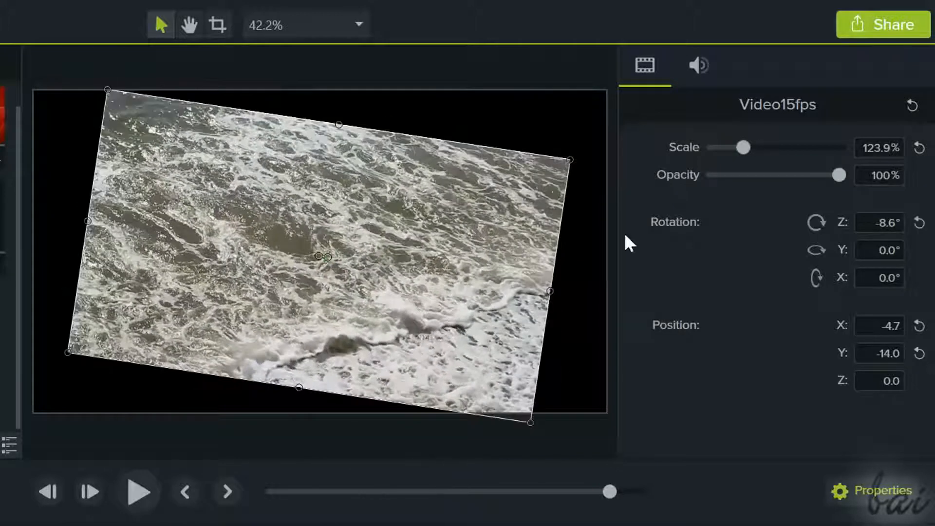
Reset the Video15fps clip's scale, Z rotation, and X and Y position to their defaults.
click(921, 150)
click(919, 223)
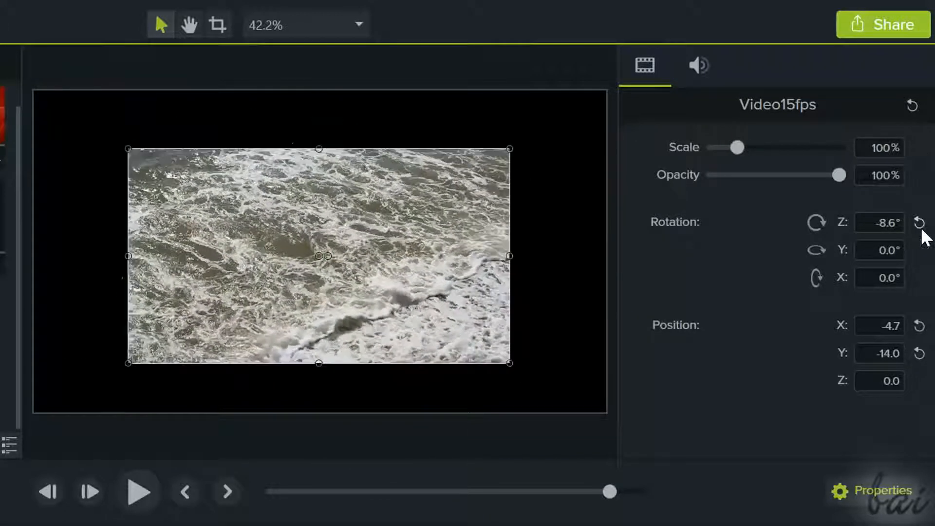
click(919, 326)
click(919, 353)
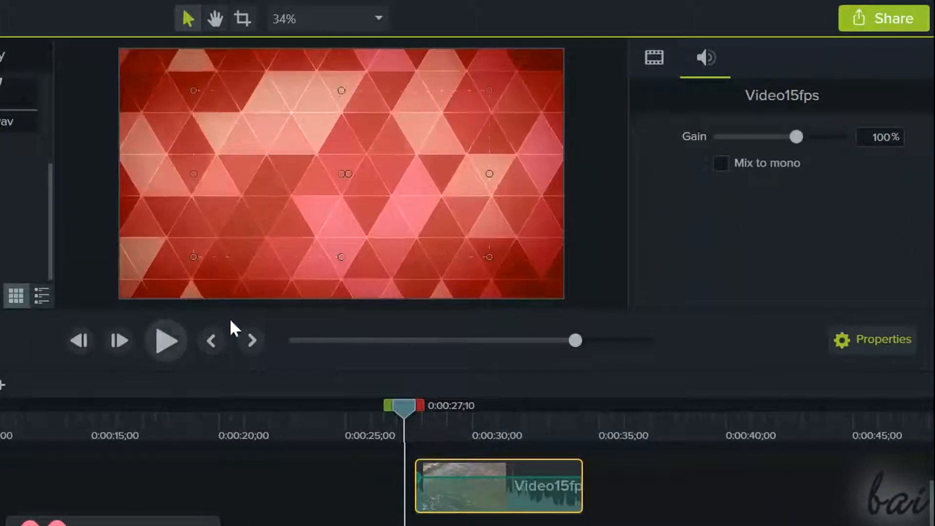
Play the Video15fps clip while raising its audio gain, and select the Video60fps audio clip on the timeline.
click(166, 341)
drag(795, 138, 823, 143)
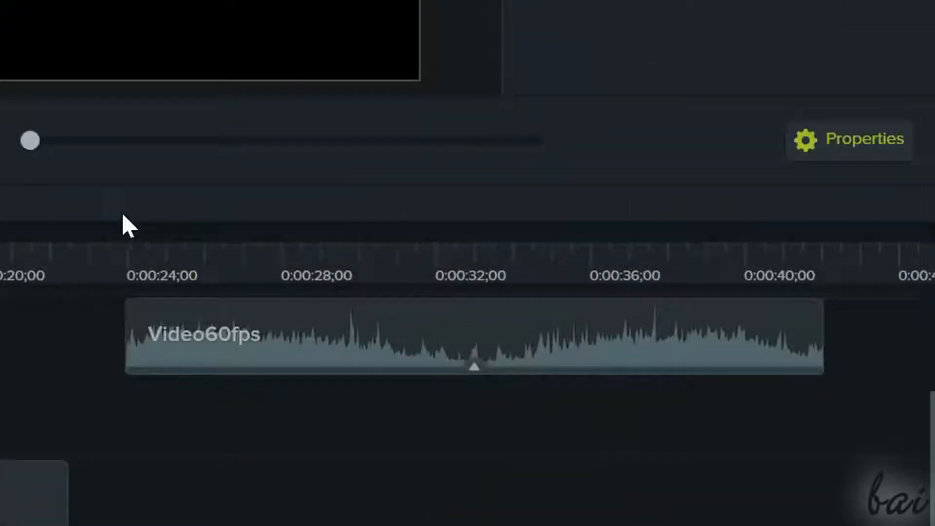
mouse_move(317, 348)
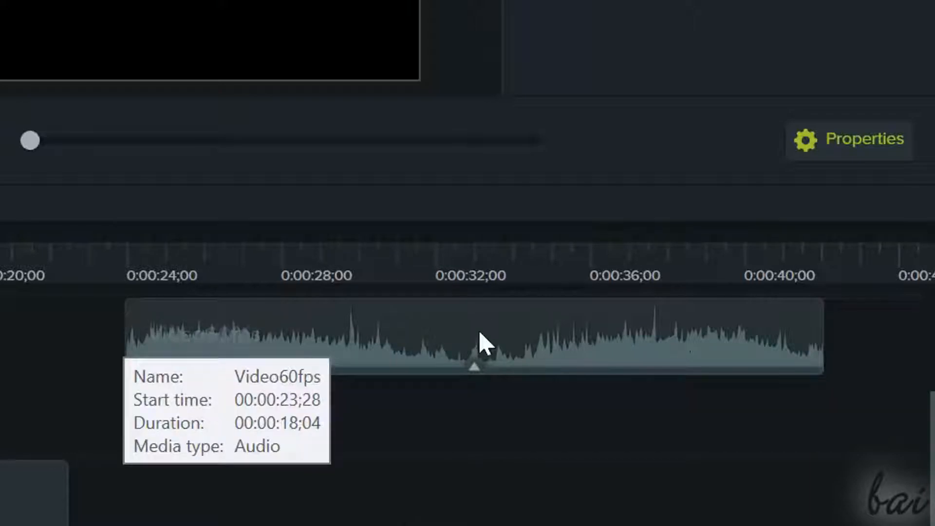
click(355, 342)
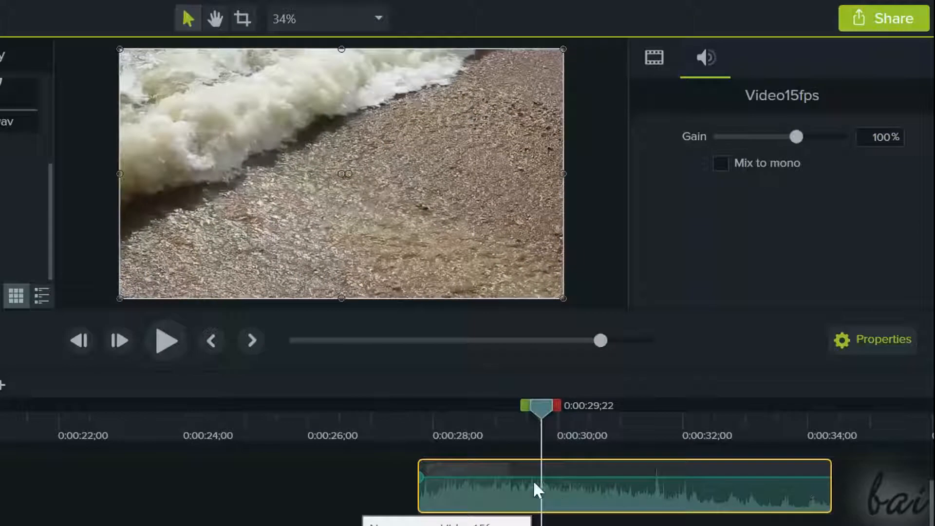
Raise the Video15fps clip's audio level line slightly on the timeline and add an audio point at about 0:00:29.
mouse_move(569, 480)
mouse_down()
mouse_move(570, 503)
mouse_move(574, 470)
mouse_up()
drag(574, 470, 575, 467)
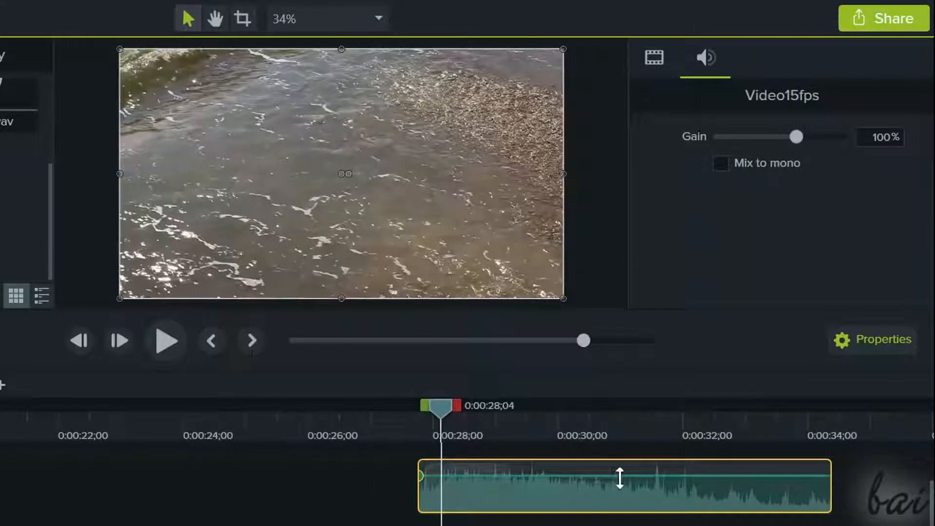
double_click(511, 474)
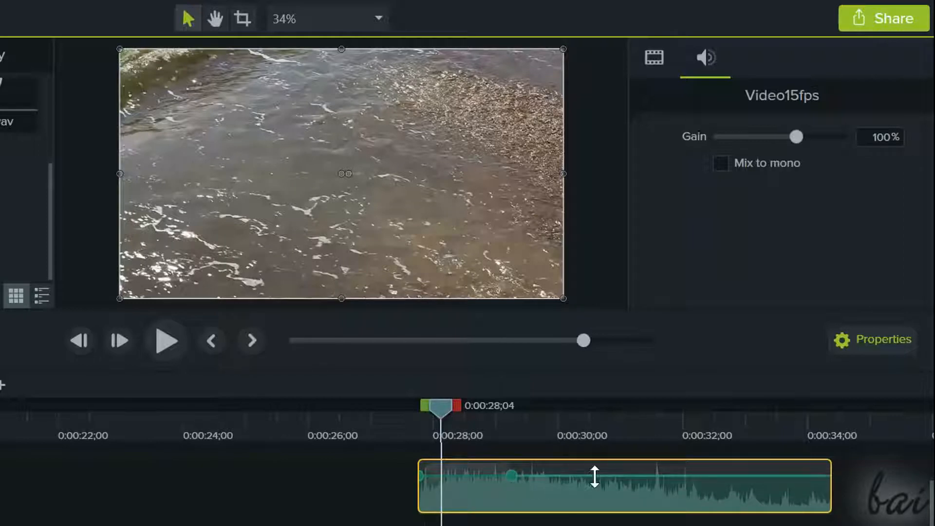
Lower the audio points at the Video15fps clip's start and at about 0:00:29 to shape its volume, and play the result.
click(416, 480)
click(419, 481)
drag(421, 477, 436, 491)
drag(512, 476, 525, 500)
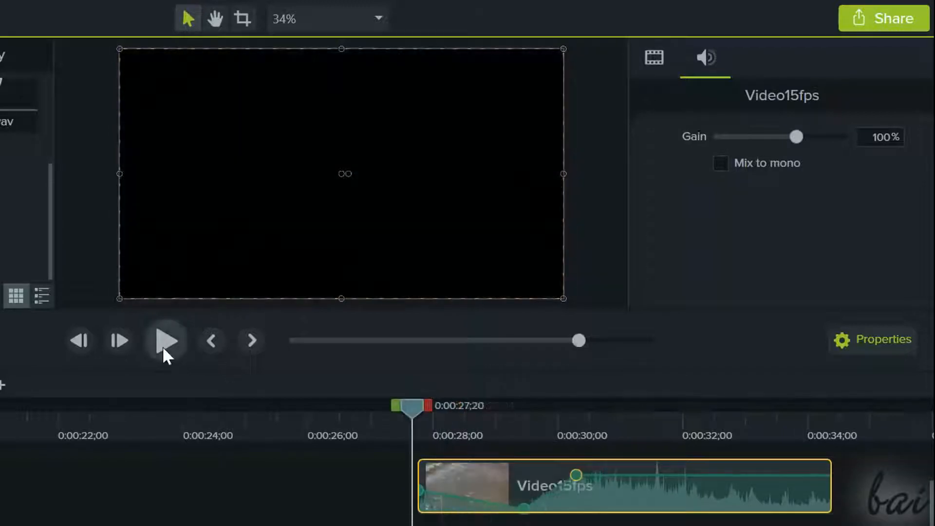
click(163, 348)
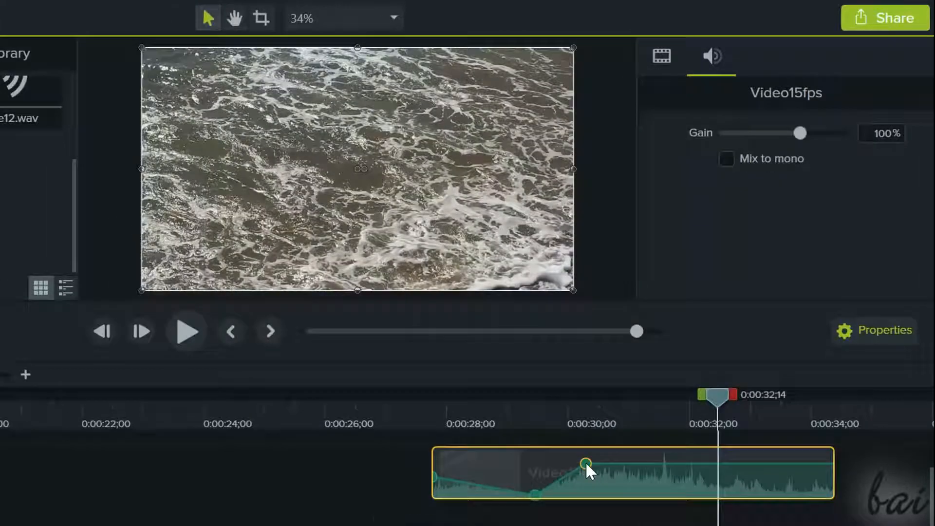
Delete the Video15fps clip's audio point at about 0:00:30 and move the playhead back to near the clip's start.
right_click(586, 462)
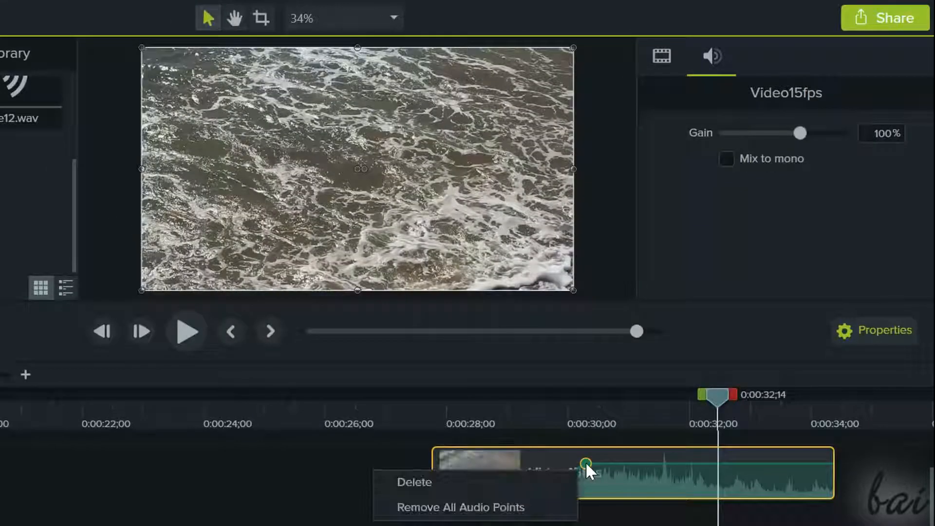
click(539, 482)
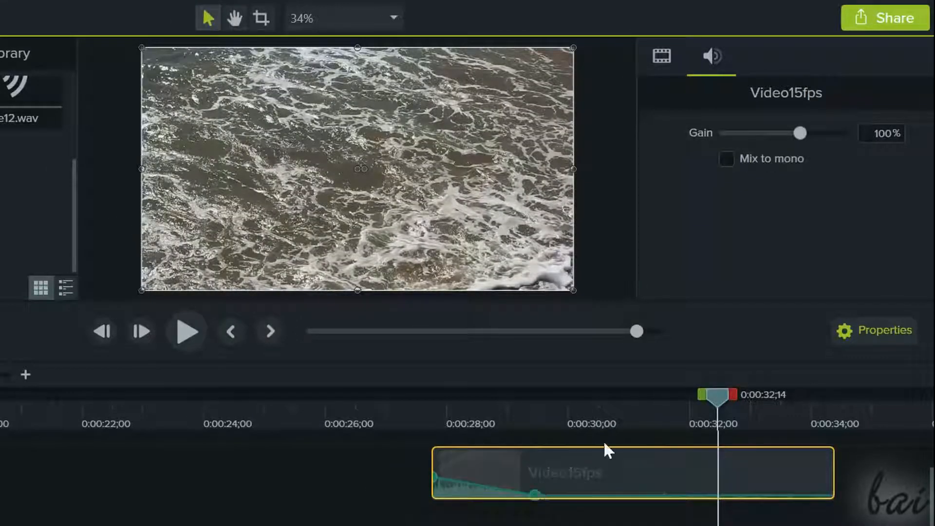
drag(720, 393, 425, 414)
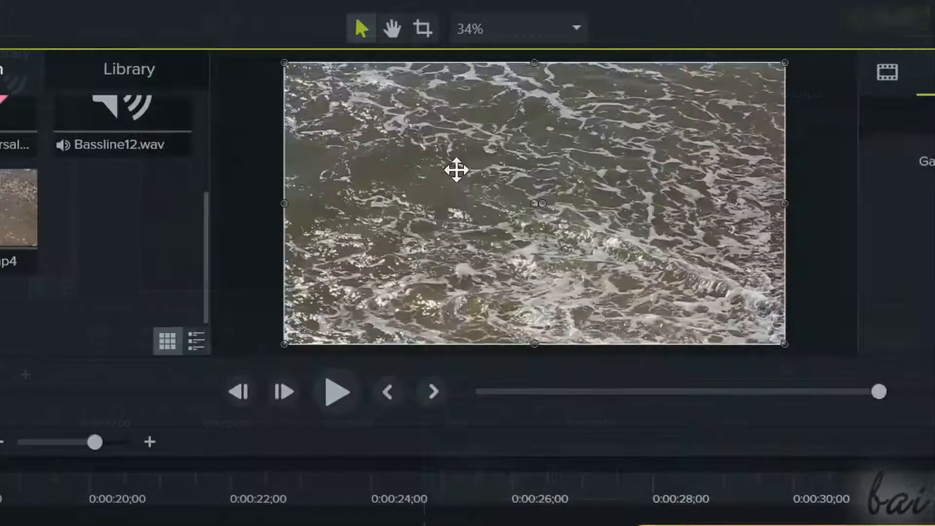
Crop the Video15fps clip on the canvas slightly from its upper-left corner.
click(430, 25)
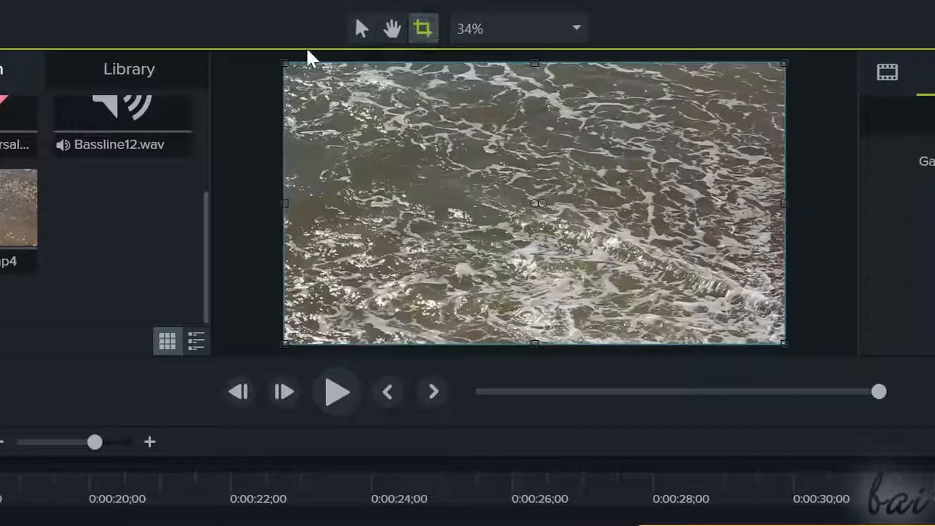
drag(285, 62, 286, 96)
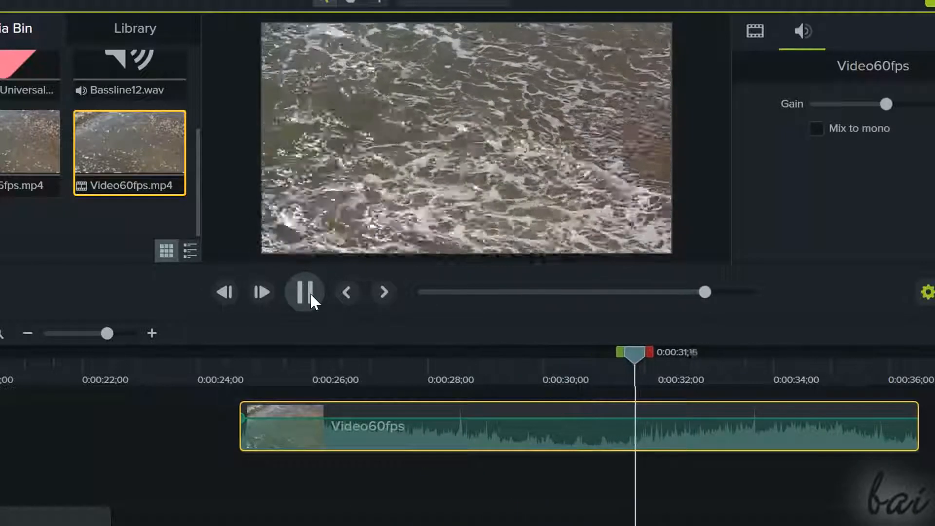
Add Clip Speed to the Video60fps clip, play it shortened to 2.02x, and stretch it to a speed of 0.65x.
click(306, 292)
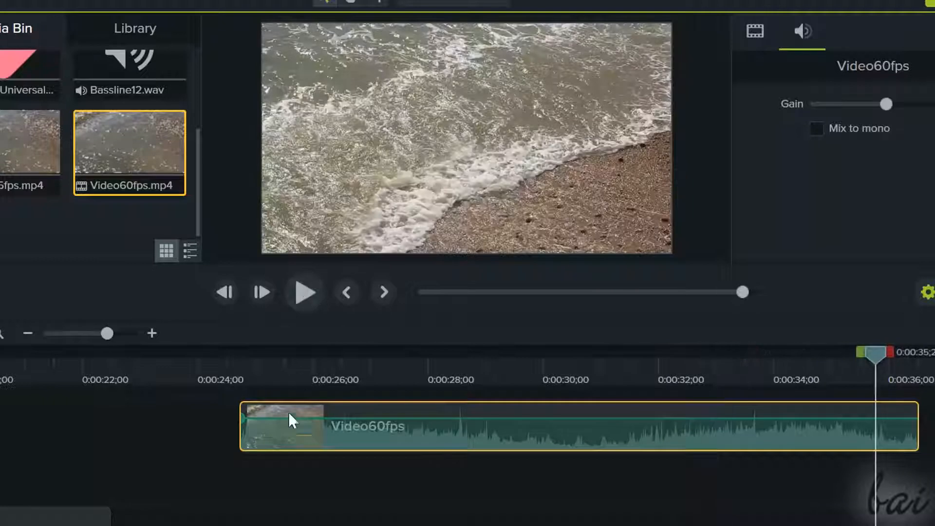
right_click(299, 430)
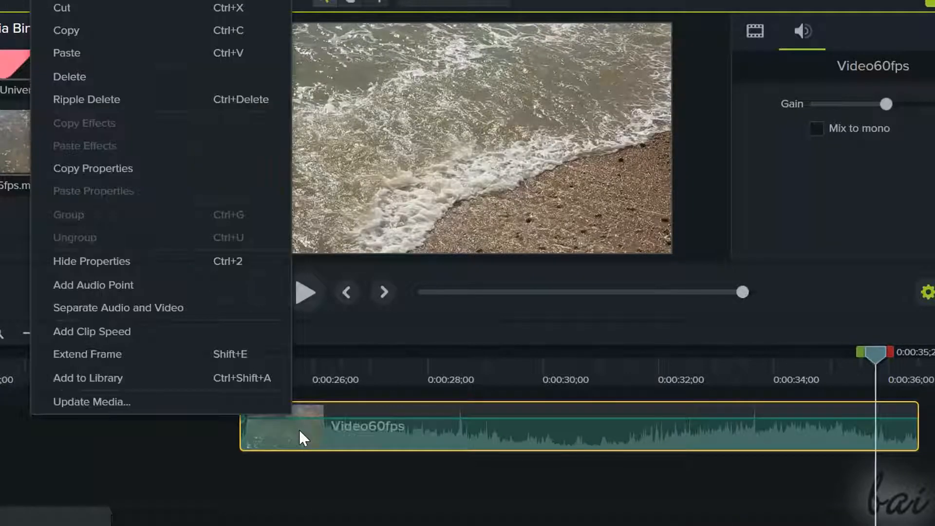
click(132, 338)
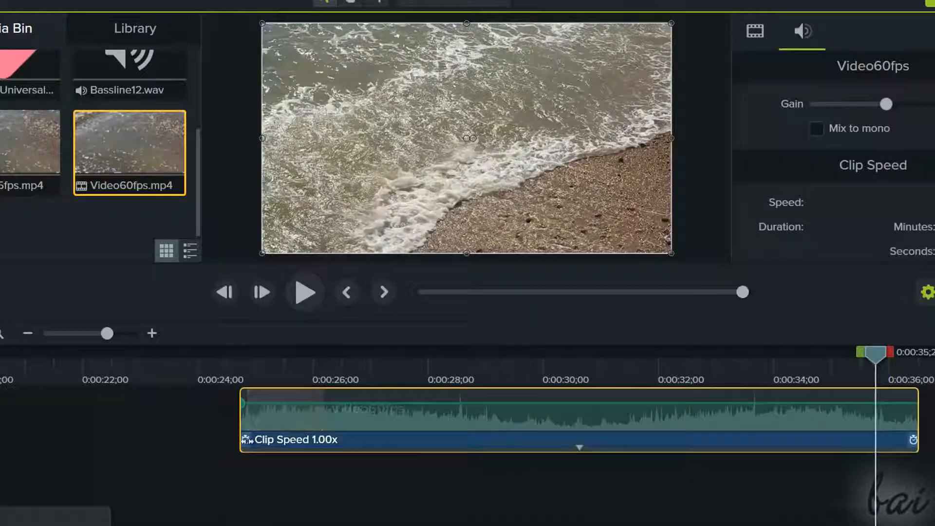
drag(242, 440, 599, 453)
click(313, 288)
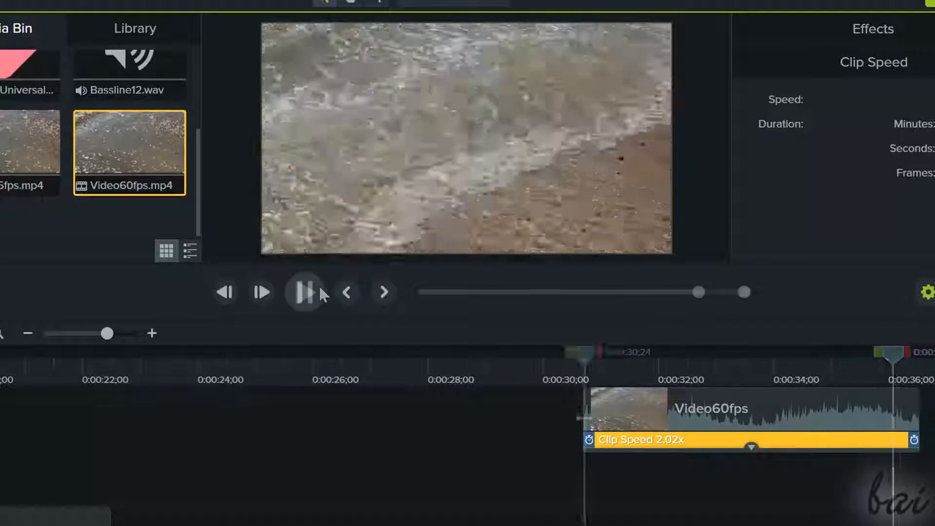
drag(580, 441, 180, 446)
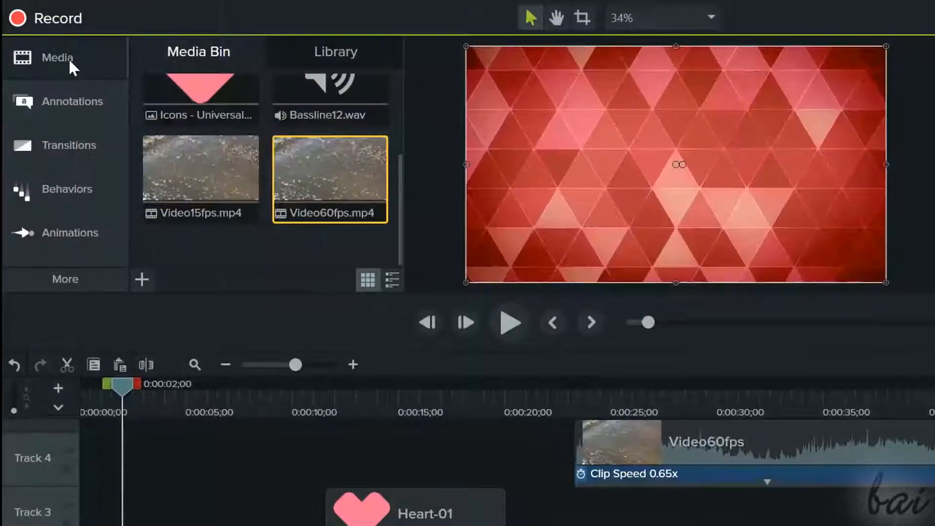
Browse the annotation, transition, behavior and animation tools, and open the list of additional tools.
click(66, 98)
click(76, 141)
click(78, 179)
click(70, 244)
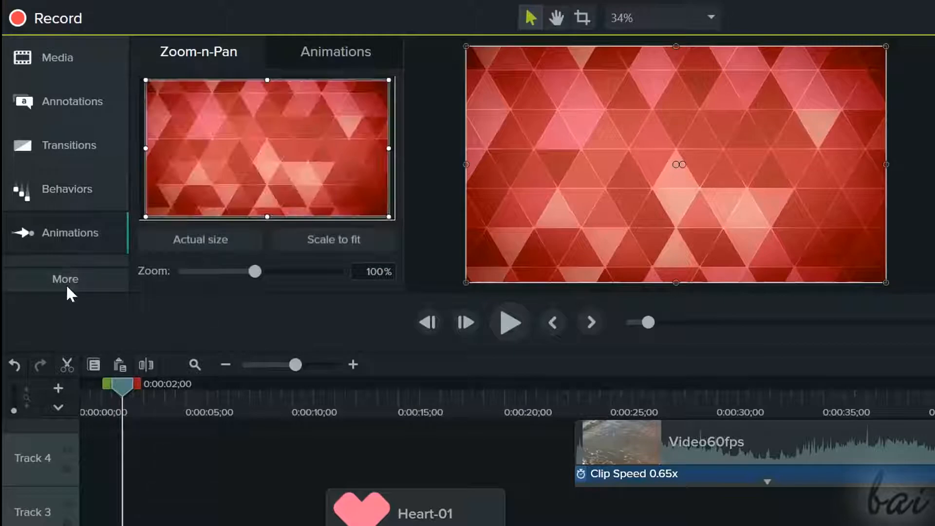
click(66, 280)
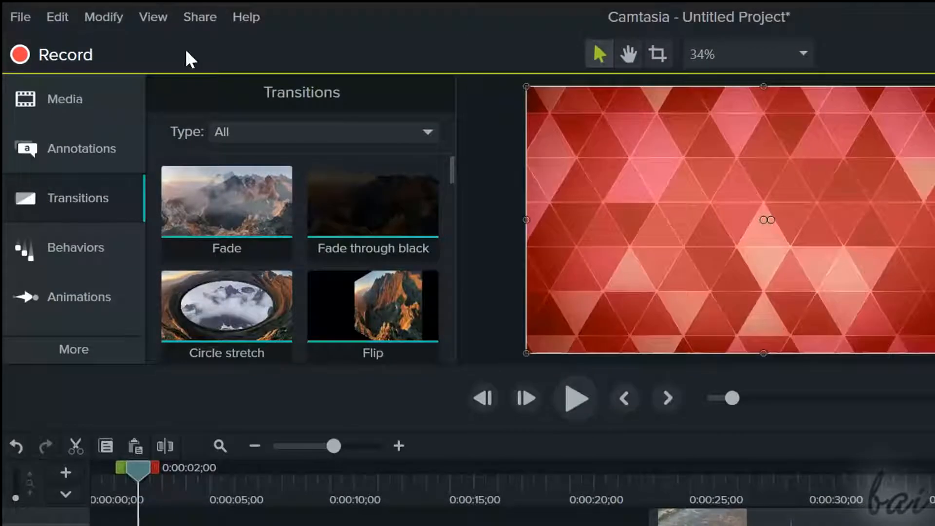
Start saving the project to the Desktop under a new name and enter MyProject as the file name.
click(17, 11)
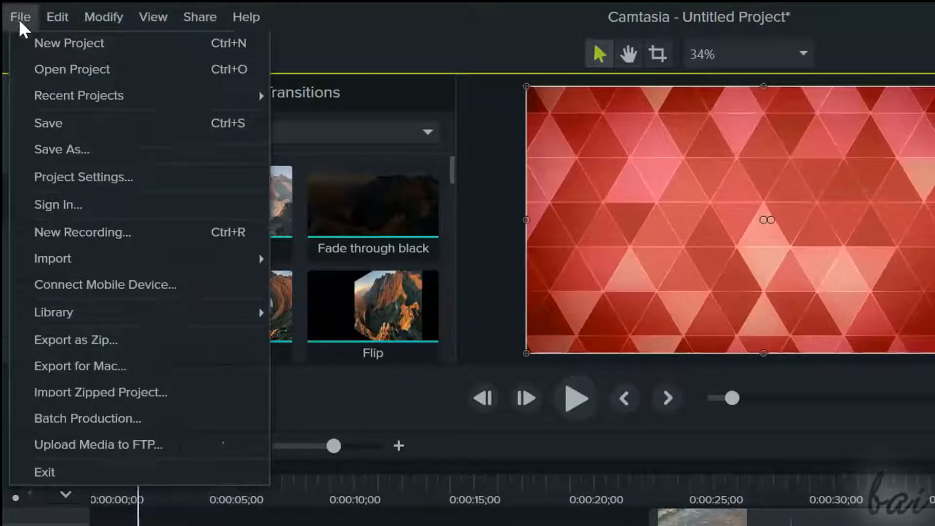
click(68, 147)
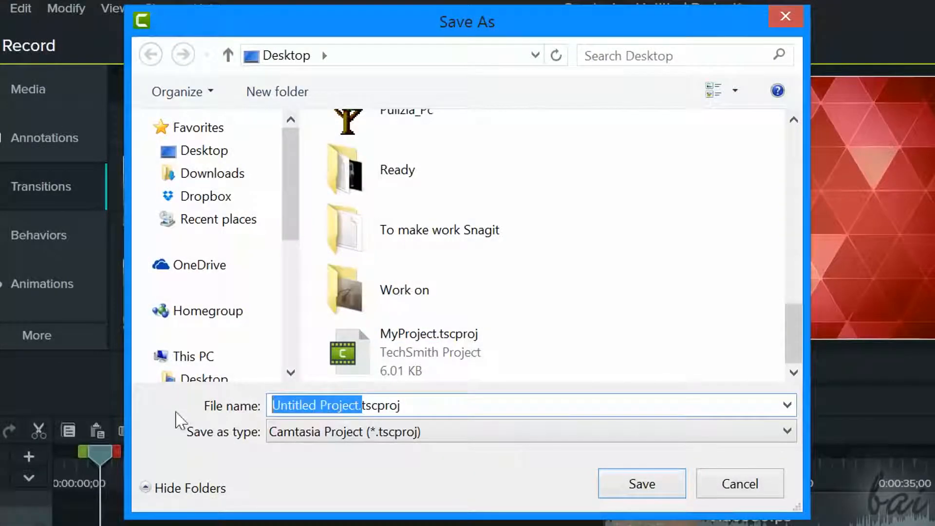
text(MyProje)
text(ct.)
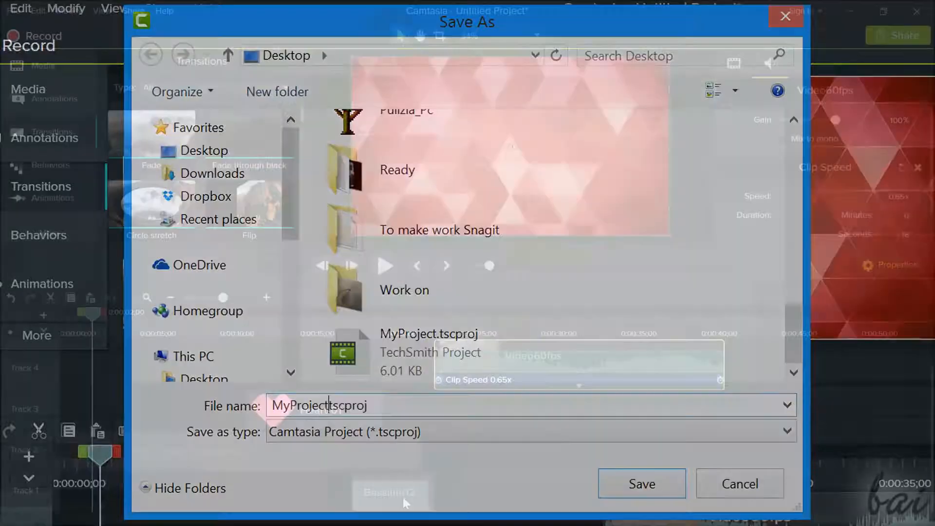
Select the heart, red-triangles-background and Video60fps clips on the timeline in turn to view their properties.
click(324, 412)
click(258, 444)
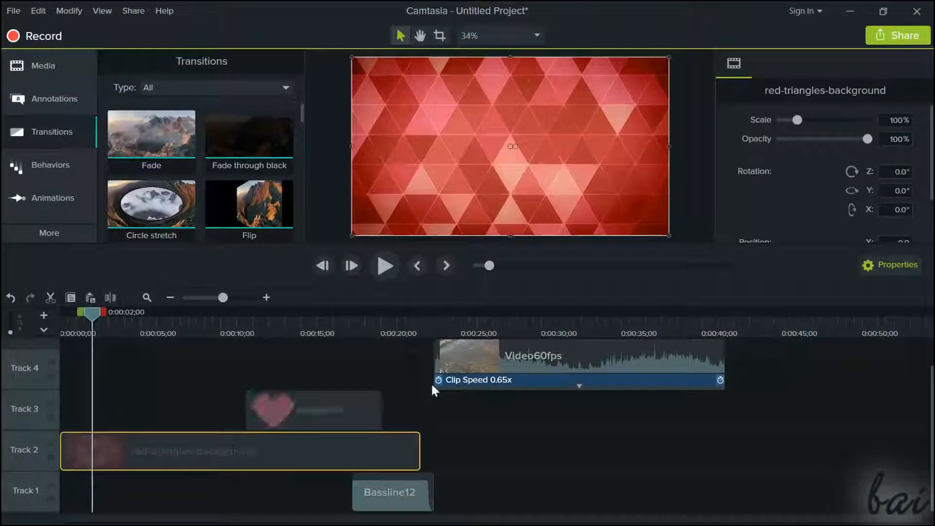
click(542, 364)
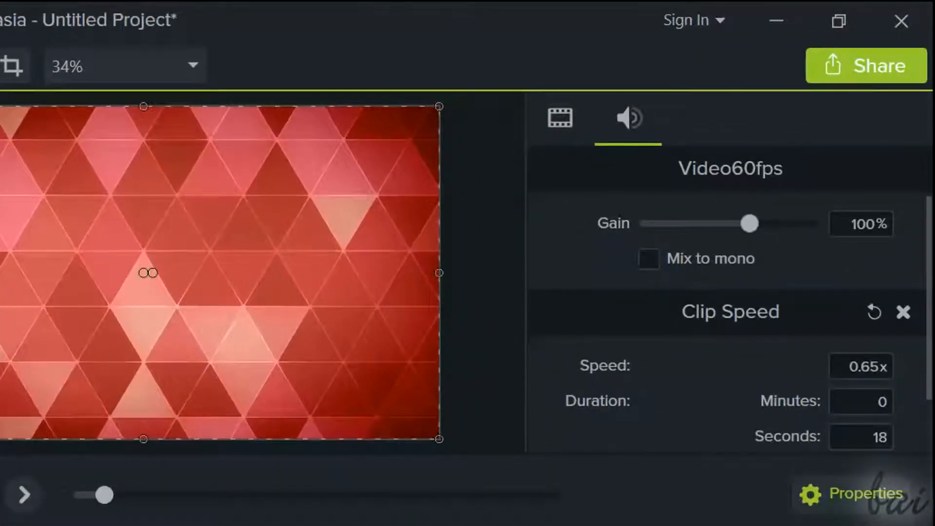
Start producing the video as a local file with custom production settings in the MP4 - Smart Player (HTML5) format.
click(900, 58)
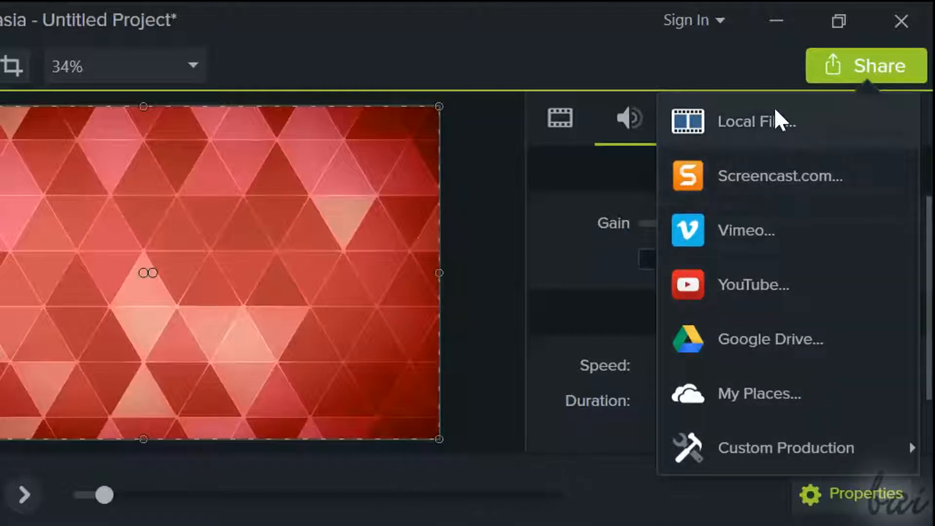
mouse_move(765, 444)
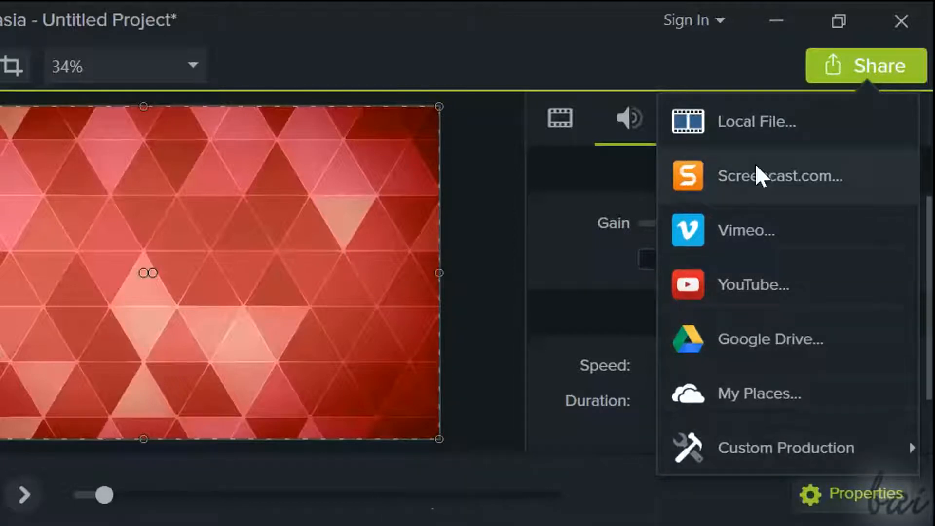
click(752, 121)
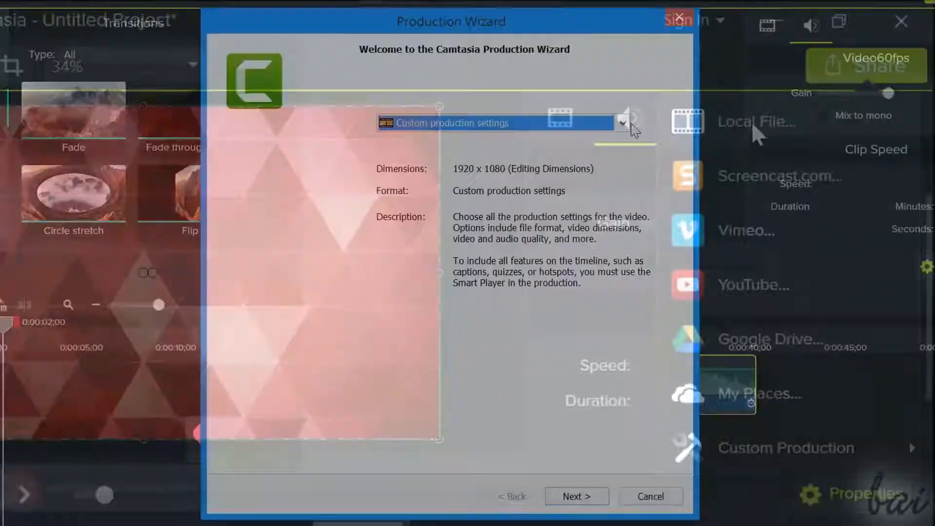
click(622, 123)
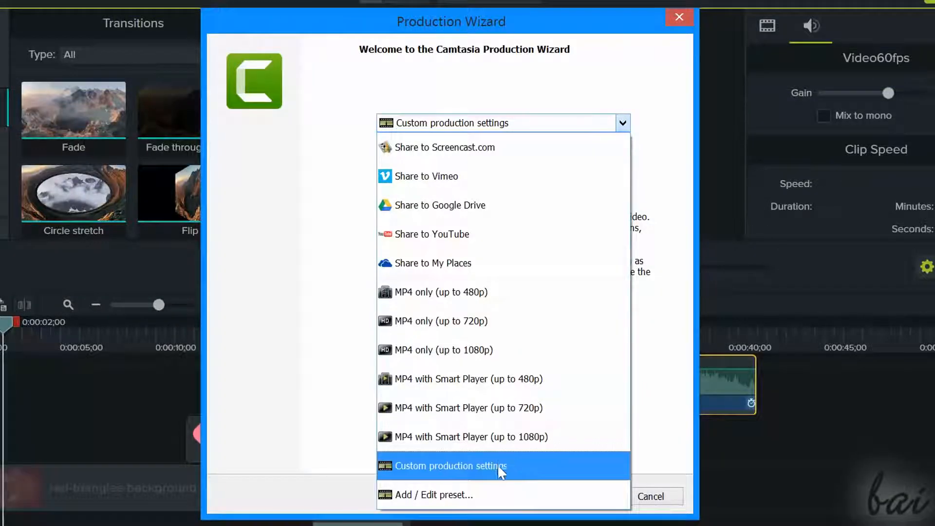
click(509, 465)
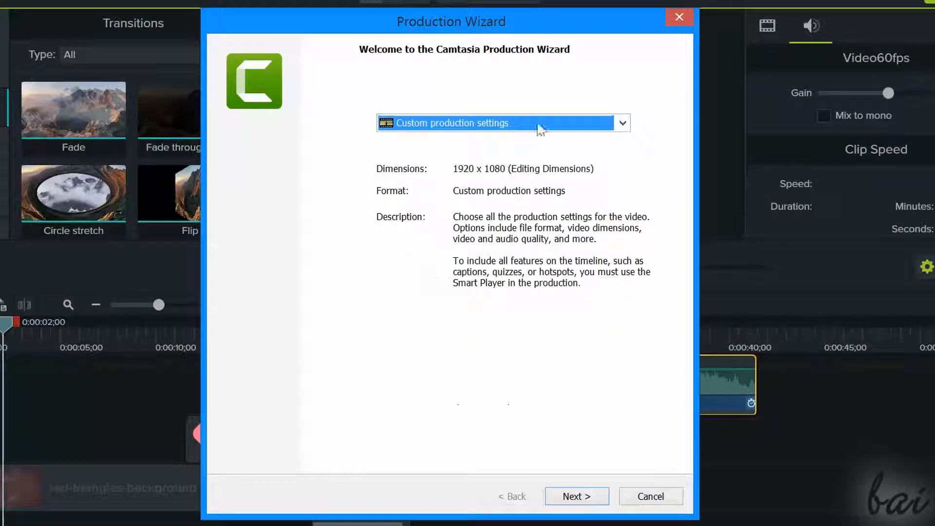
click(595, 496)
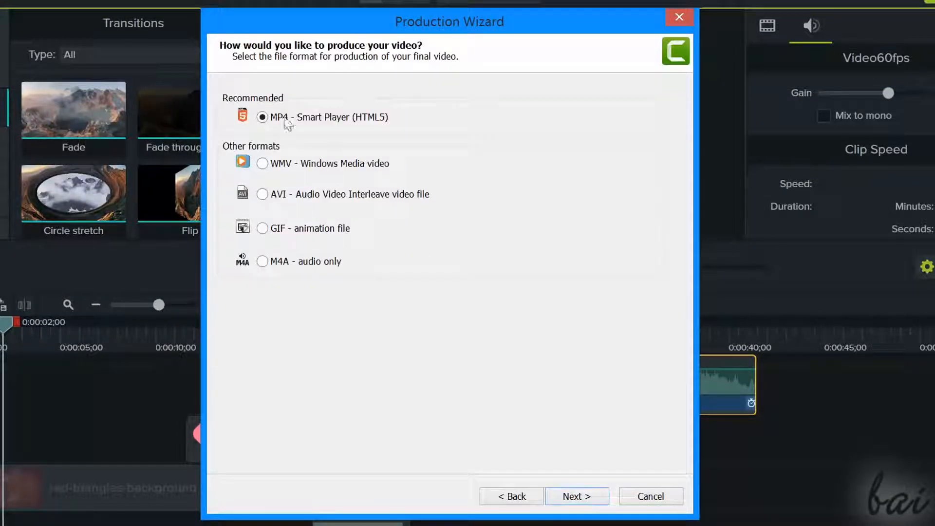
click(590, 497)
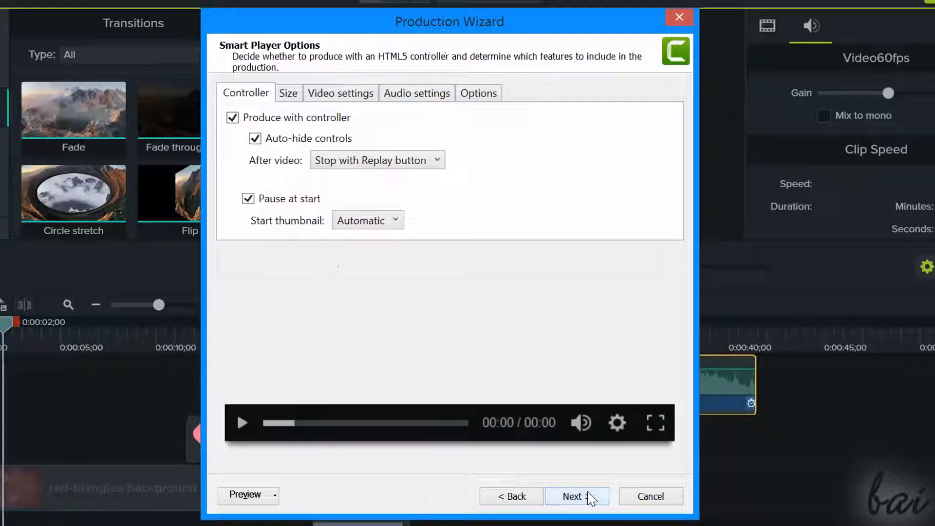
Review the Smart Player size options, set the video frame rate to 30, and view the encoding mode choices.
click(288, 94)
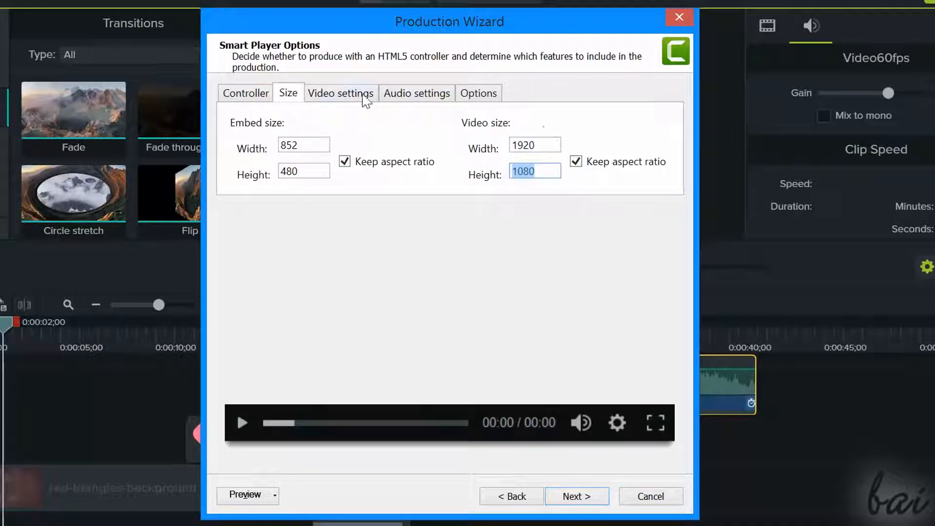
click(365, 98)
click(360, 126)
click(346, 285)
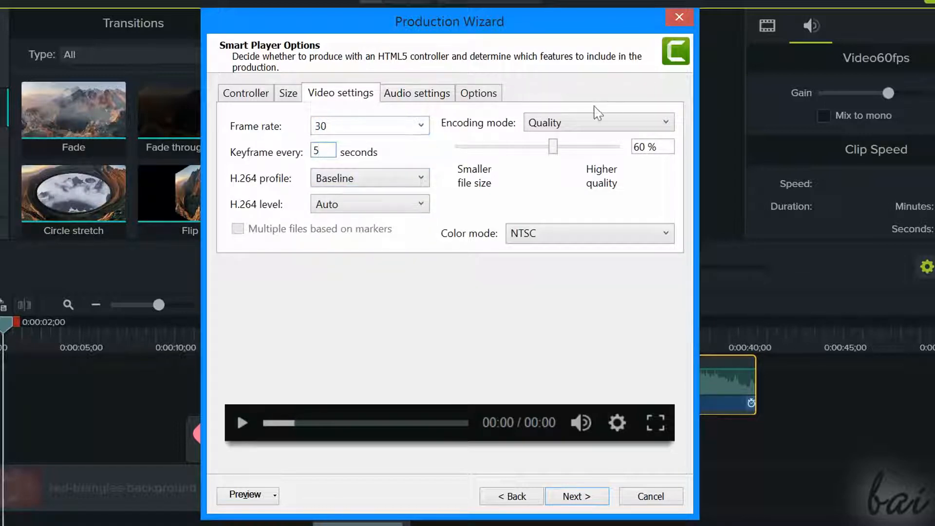
click(615, 124)
click(862, 44)
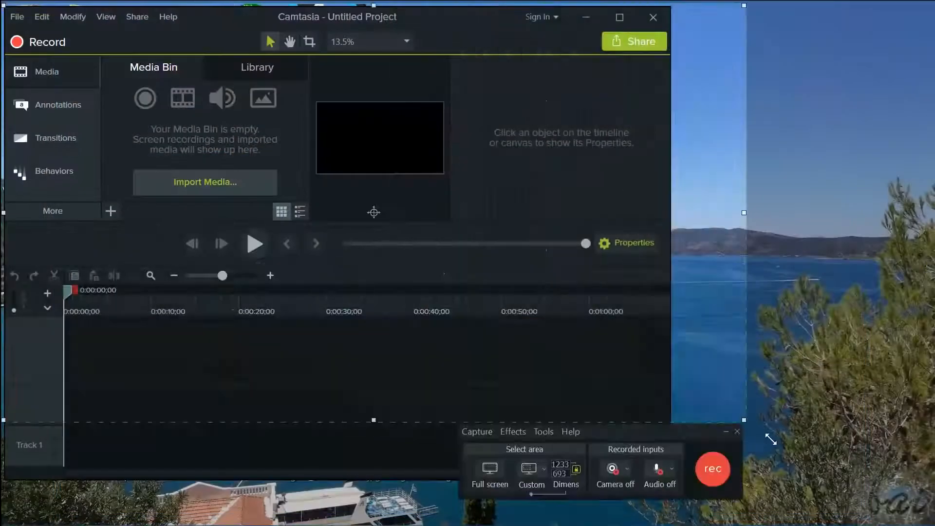
Shrink the screen recording area over the Camtasia window from its lower corner.
drag(896, 513, 560, 311)
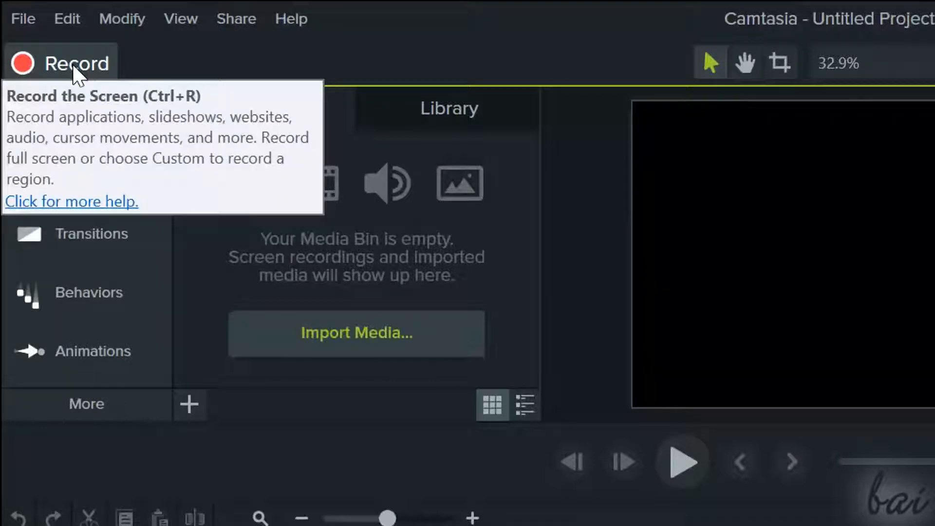
drag(602, 224, 536, 202)
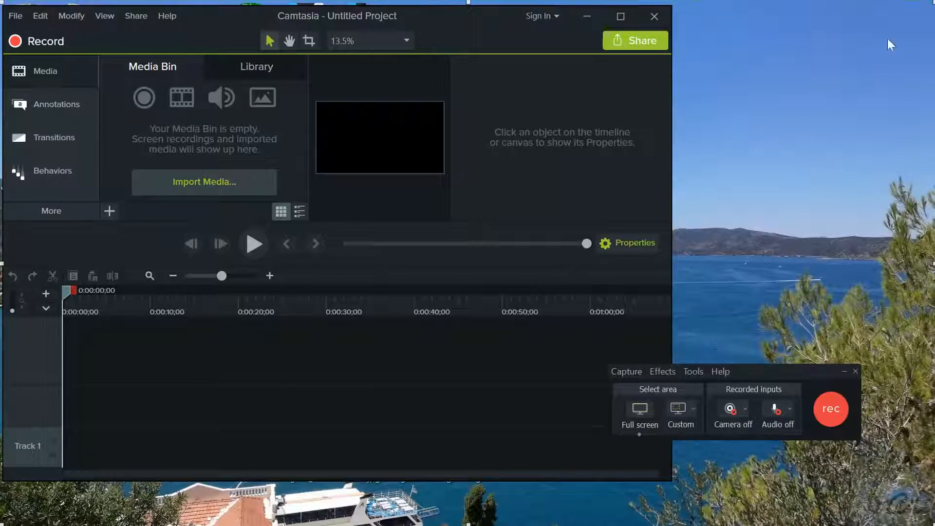
Switch to a custom recording area of about 1247 × 701, select its dimension values, and resize the area from its corner.
click(681, 414)
drag(622, 349, 399, 205)
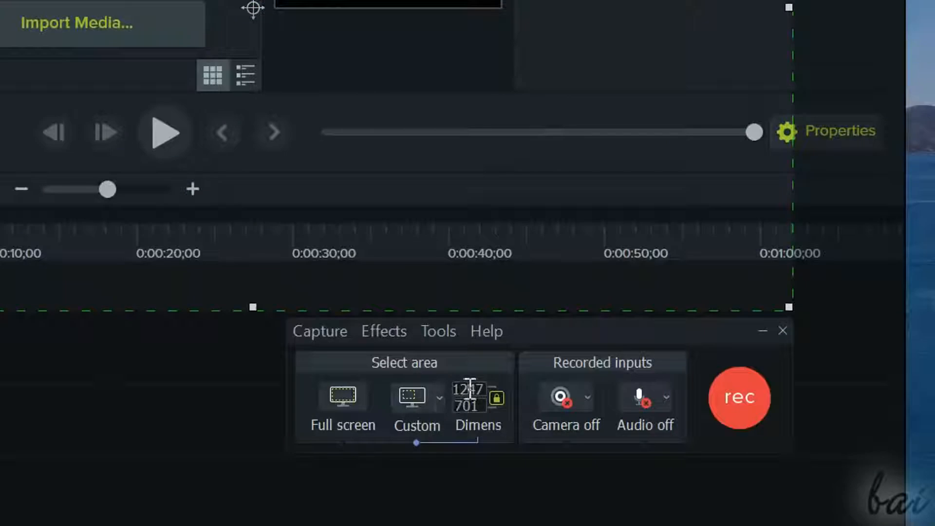
drag(458, 390, 482, 388)
double_click(479, 405)
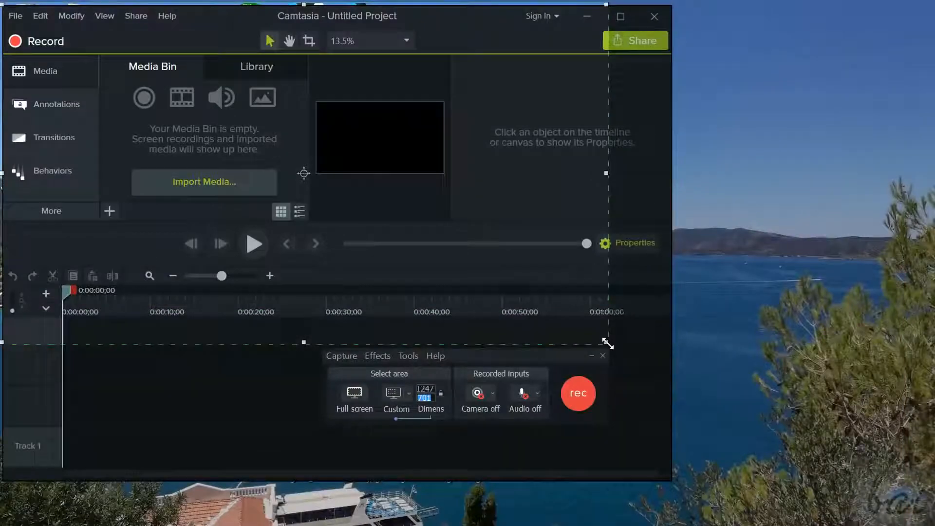
drag(607, 343, 299, 369)
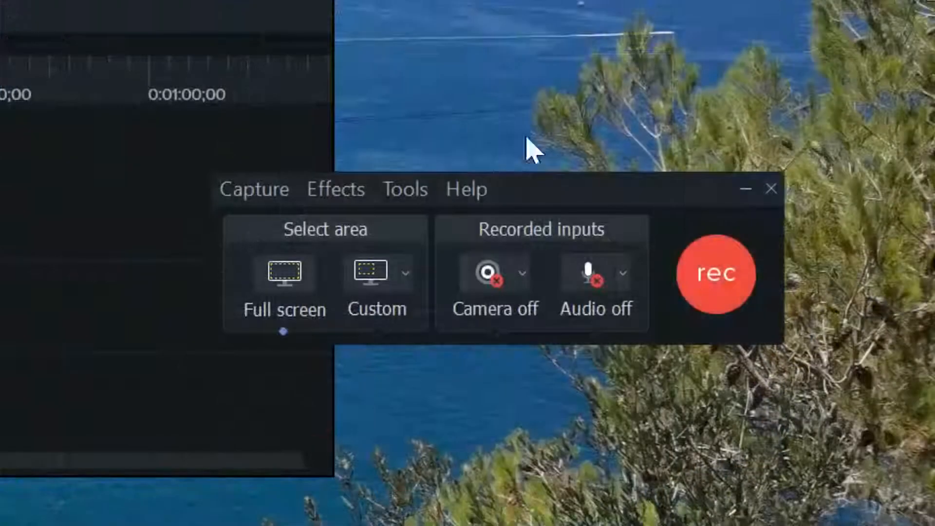
Turn on the camera and audio inputs for the full-screen recording.
click(491, 287)
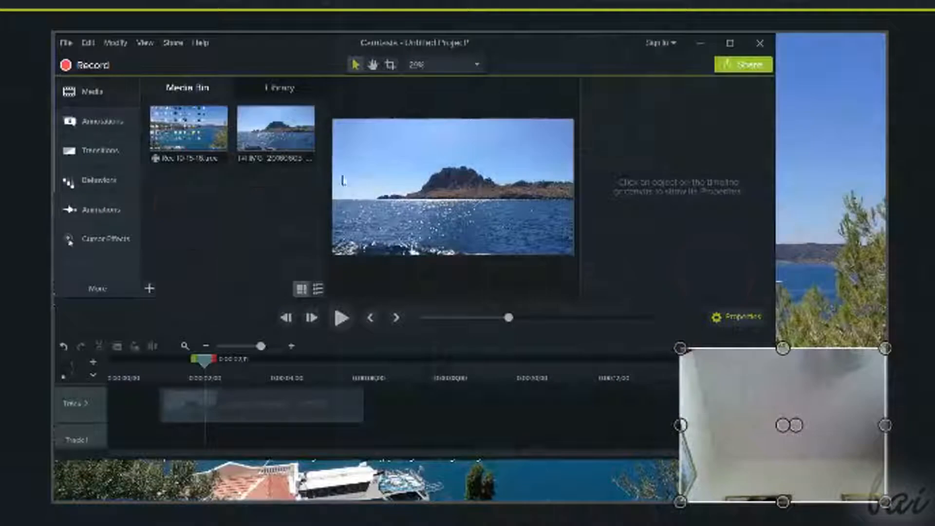
click(99, 180)
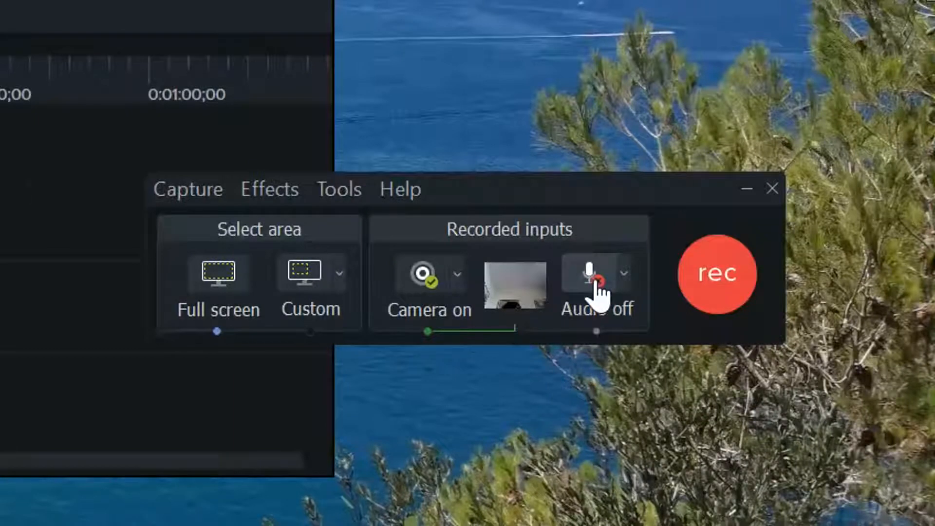
click(598, 285)
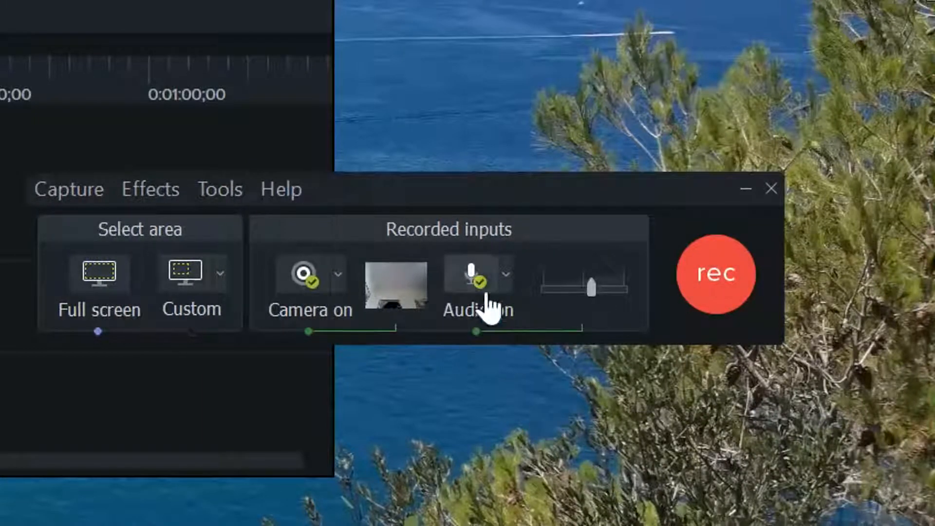
Toggle the audio input off and back on, add system audio to the recorded sources, and slightly lower the recording volume.
click(481, 291)
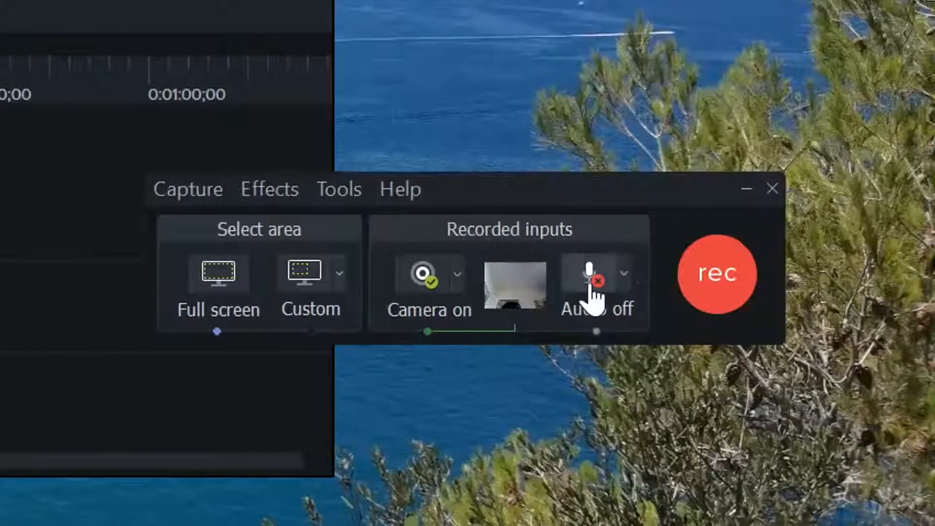
click(593, 293)
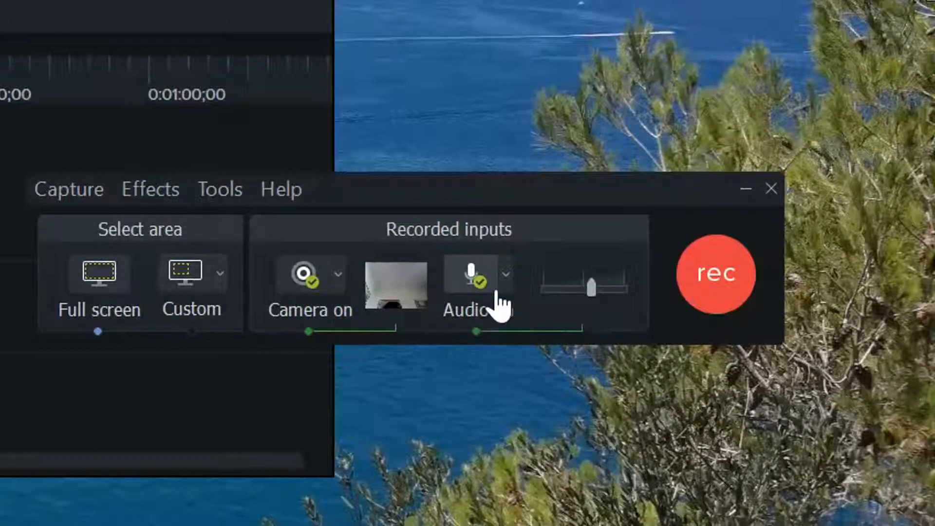
click(506, 274)
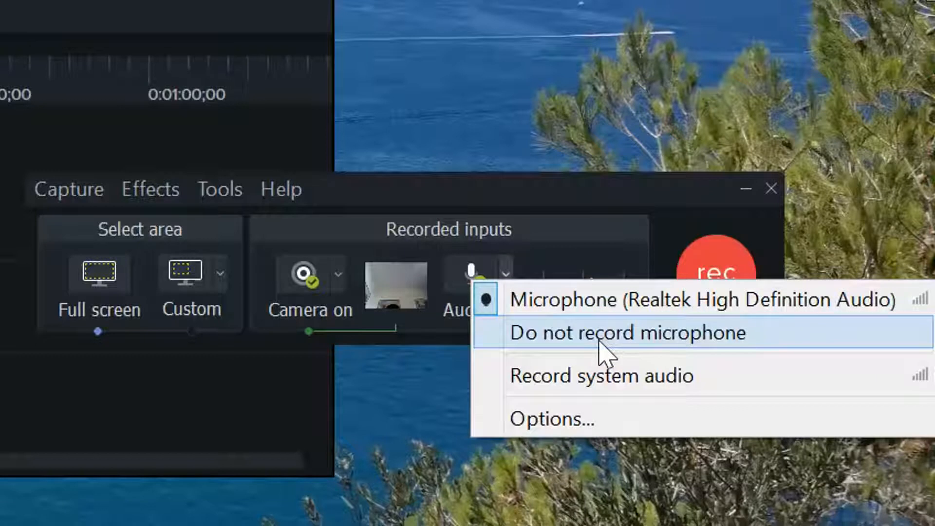
click(561, 378)
mouse_move(592, 287)
mouse_down()
mouse_move(560, 298)
mouse_move(605, 294)
mouse_move(583, 287)
mouse_move(638, 303)
mouse_move(581, 296)
mouse_up()
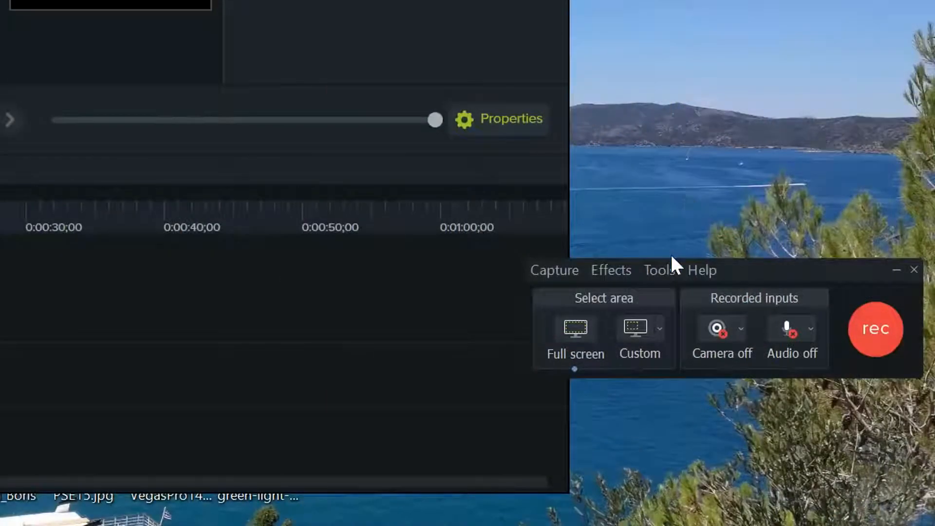
Open the recorder's general options, switch the recording format to .avi, and return it to .trec.
click(667, 271)
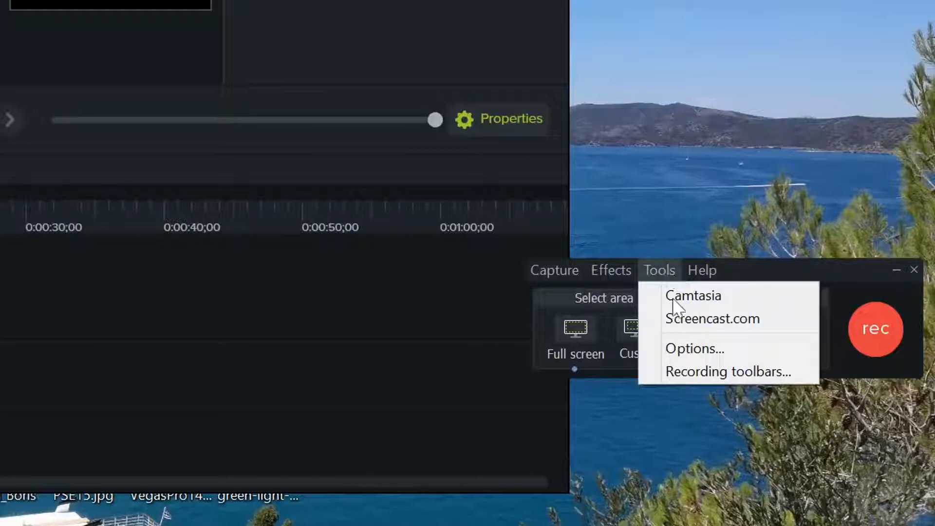
click(699, 349)
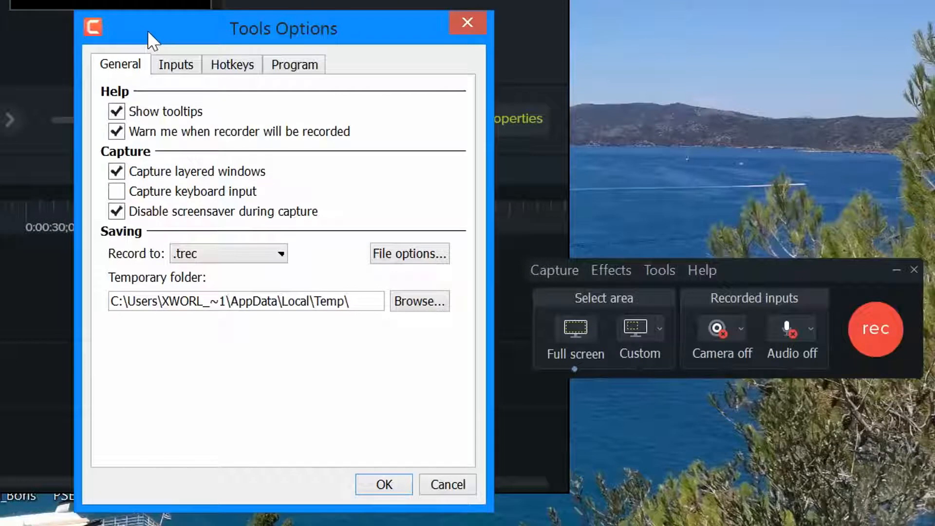
click(280, 255)
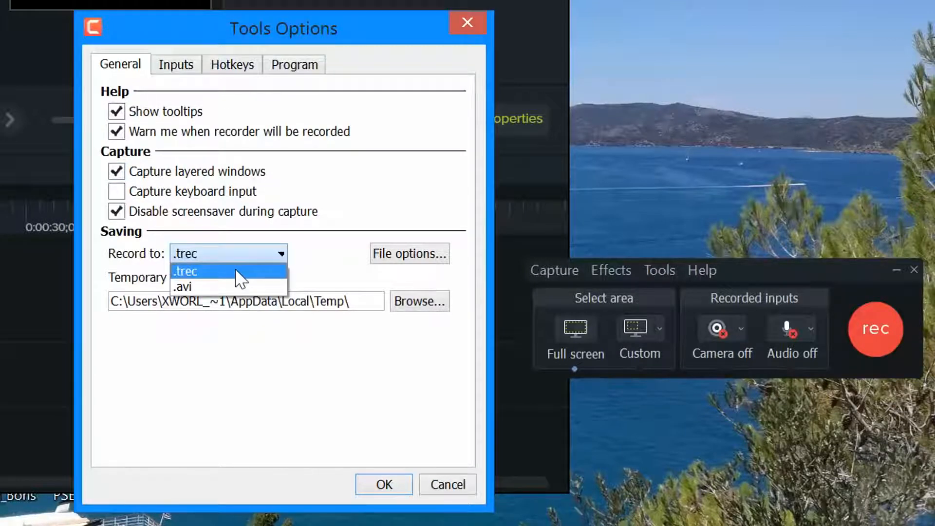
click(233, 285)
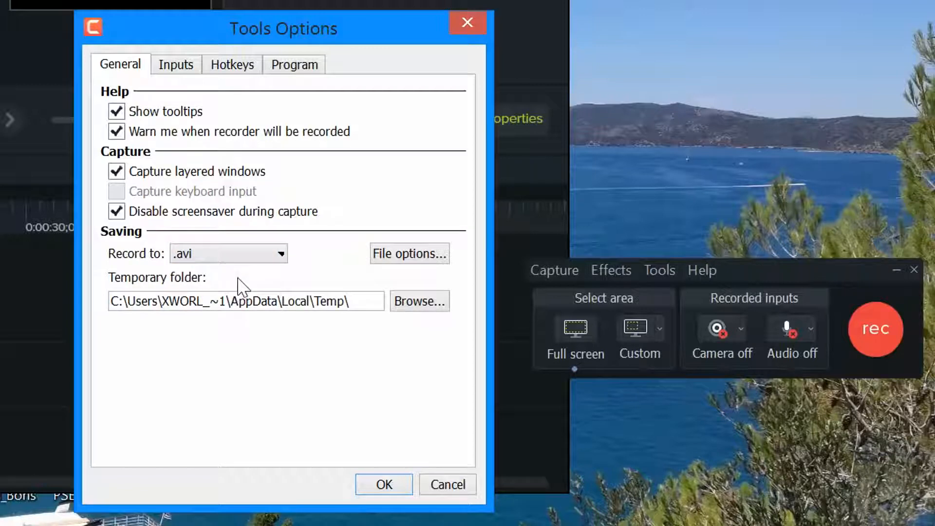
click(253, 255)
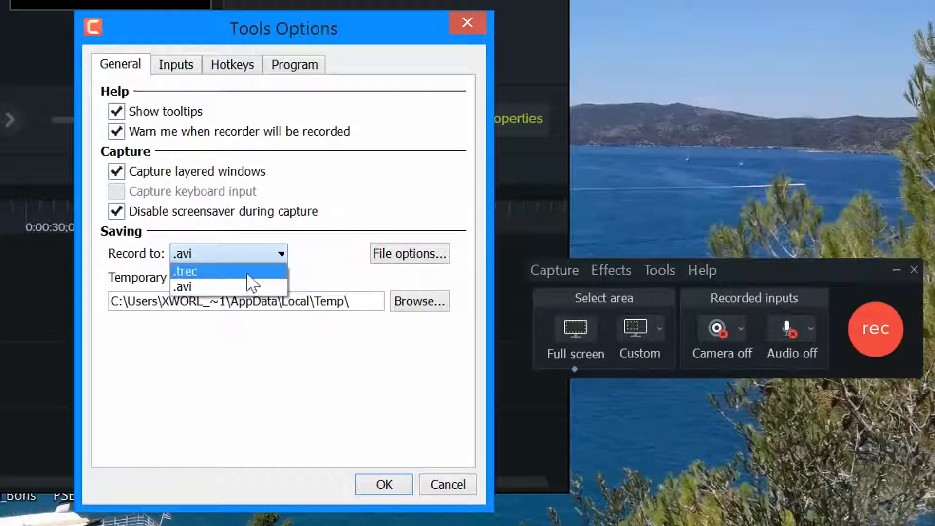
click(248, 272)
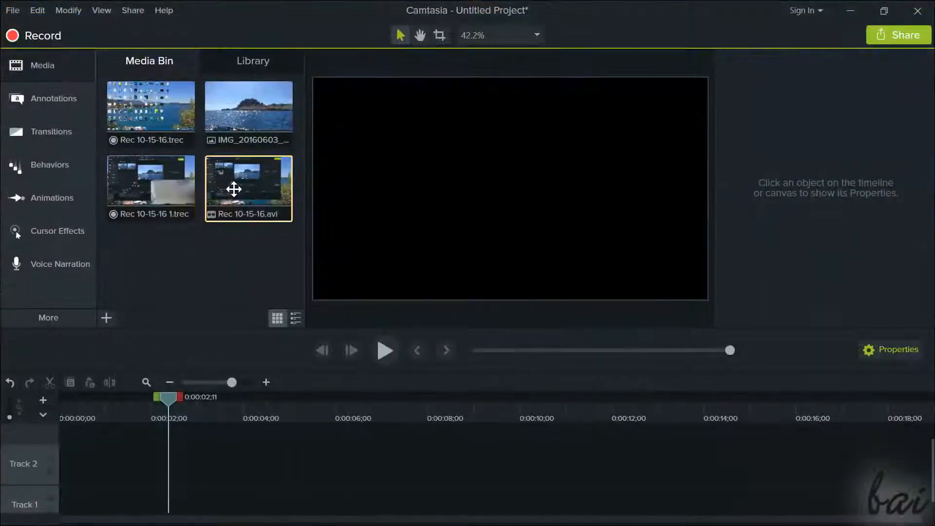
Add the Rec 10-15-16.avi and Rec 10-15-16 1.trec recordings to the timeline and scrub the playhead back to about 4 seconds.
drag(254, 182, 166, 460)
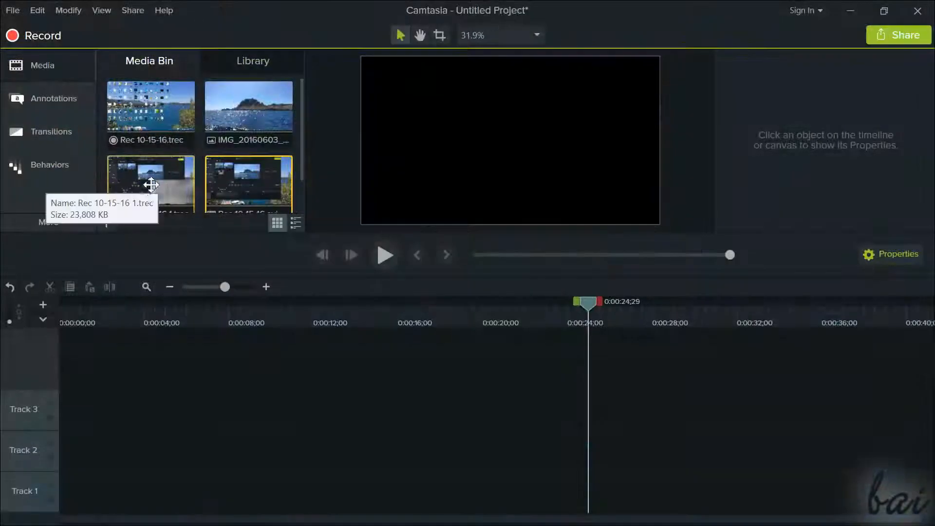
drag(150, 183, 115, 465)
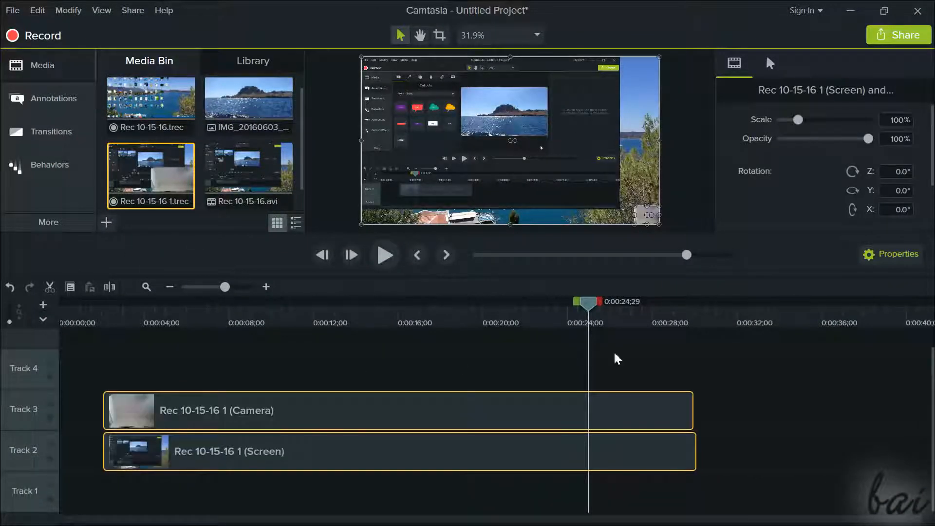
click(725, 312)
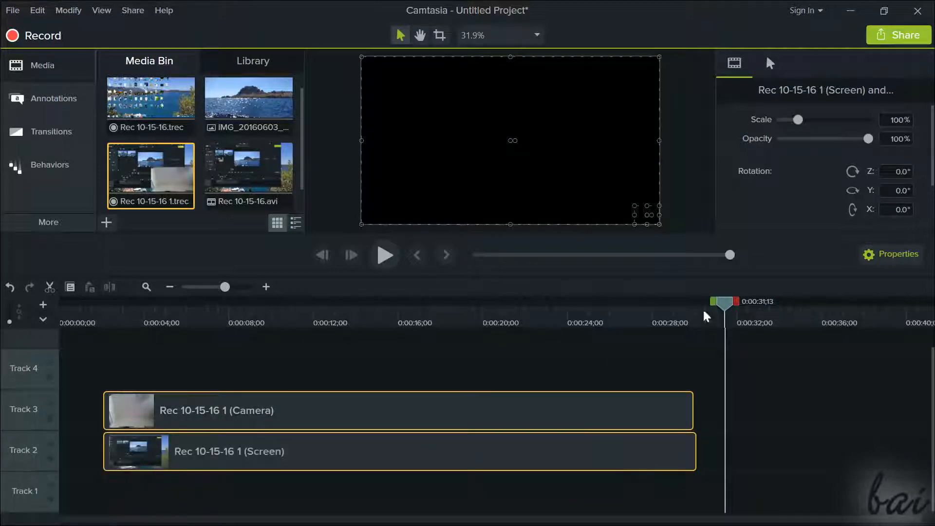
drag(729, 308, 153, 345)
Select the screen and camera clips in turn, enlarge the camera overlay from its upper-left corner, and start sharing the project.
click(195, 454)
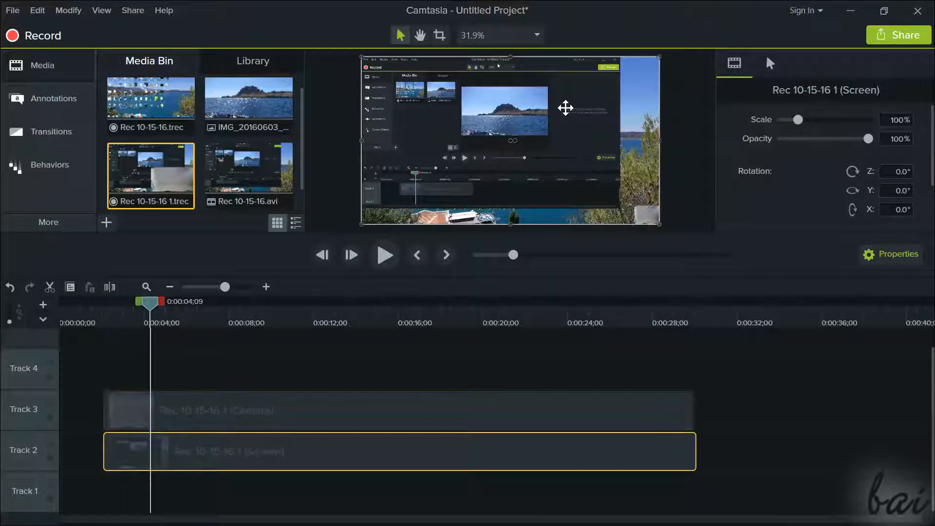
click(235, 412)
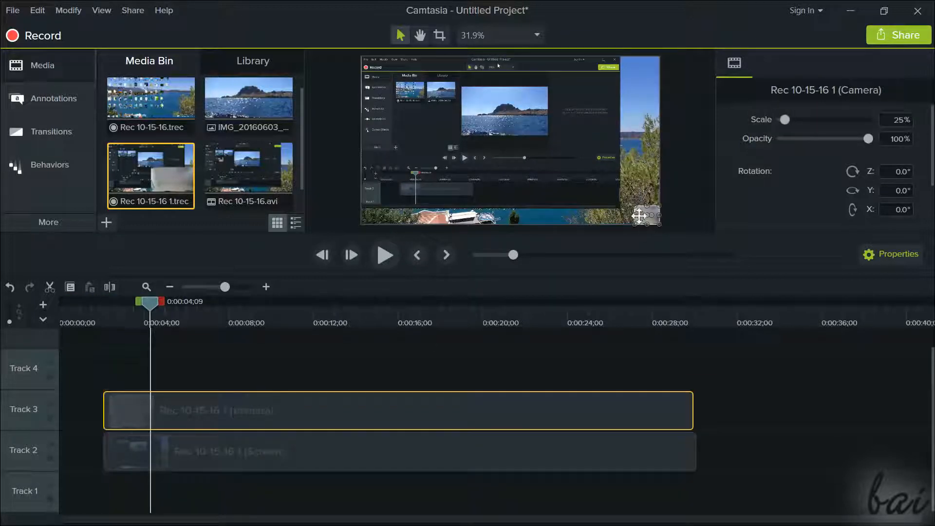
drag(636, 206, 594, 173)
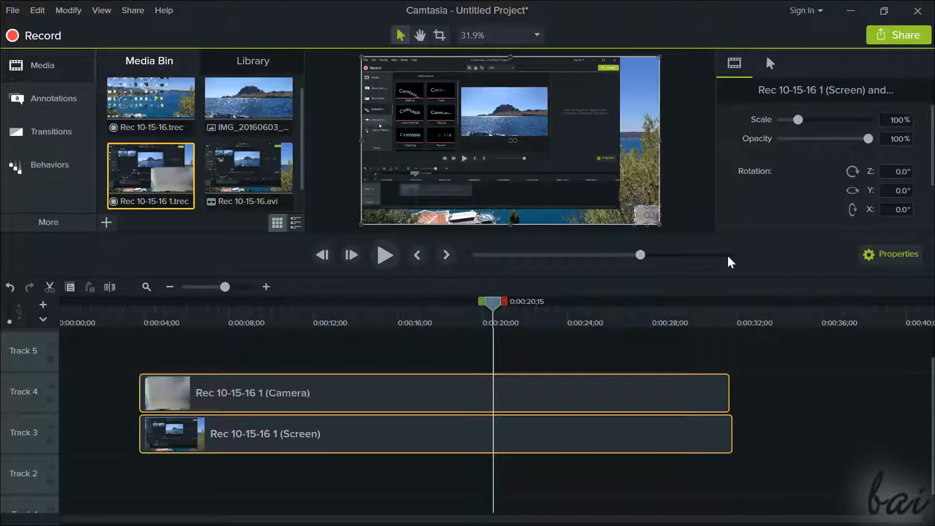
click(900, 42)
click(872, 67)
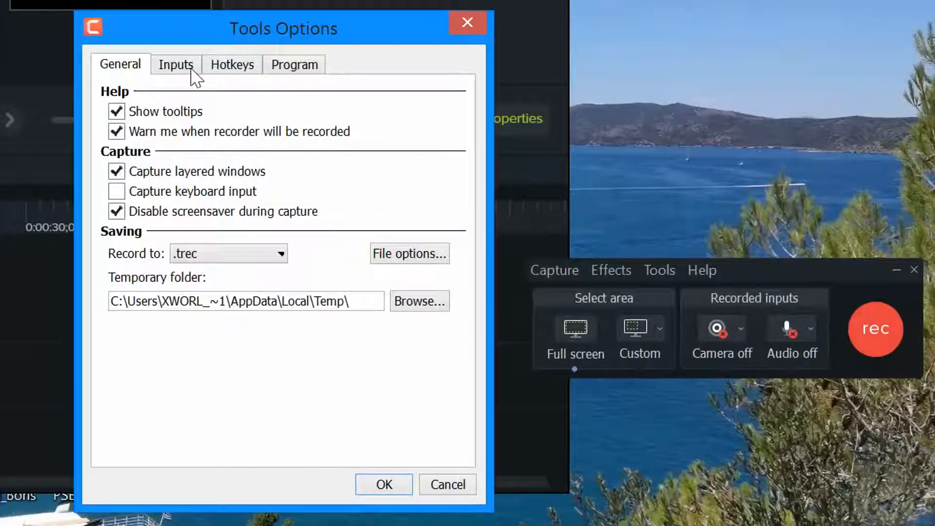
View the capture frame rate choices in the recorder's input options and select the current frame rate value.
click(186, 68)
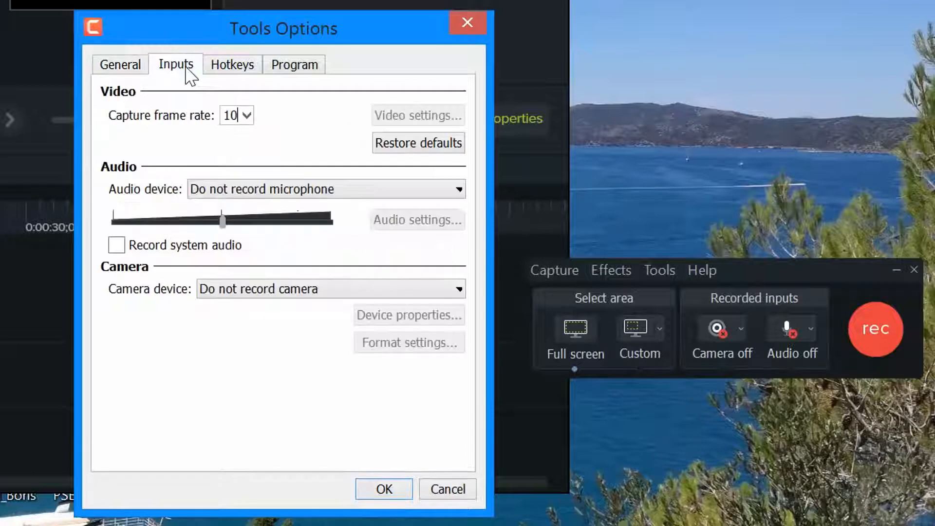
click(246, 116)
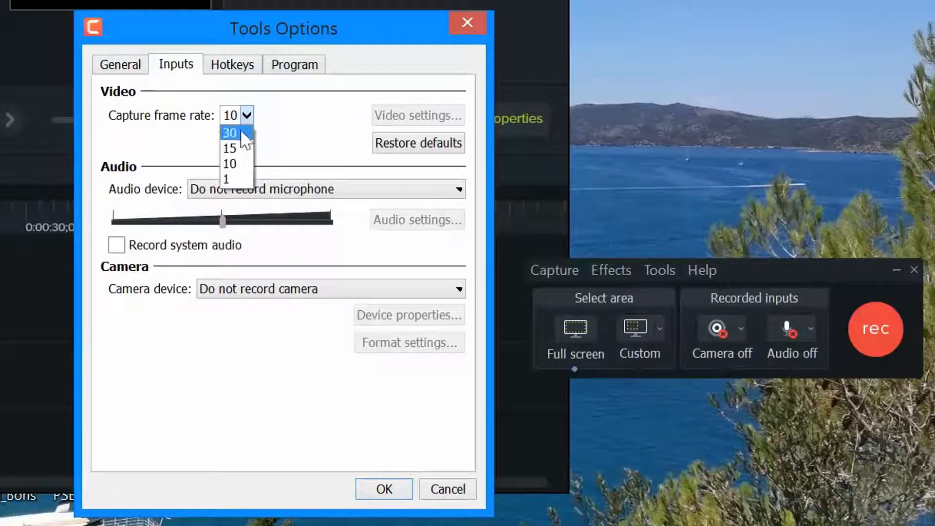
click(237, 121)
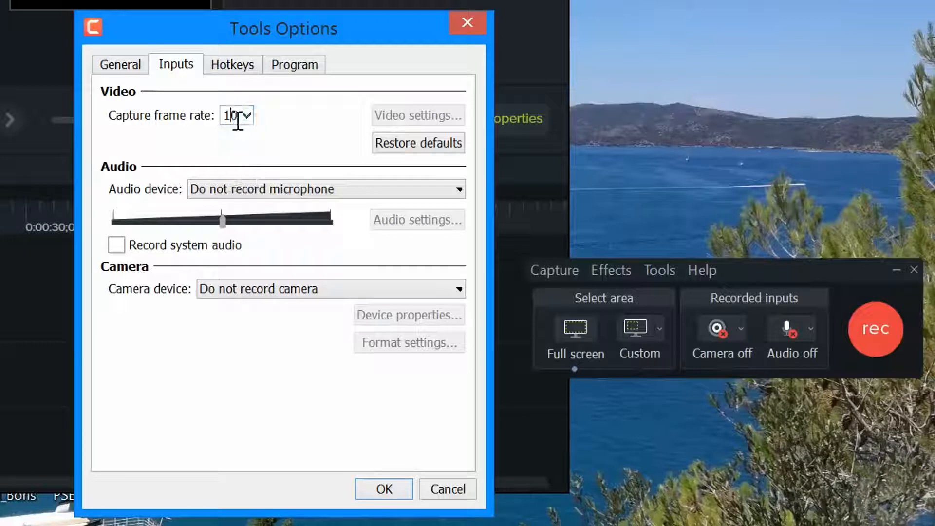
double_click(235, 117)
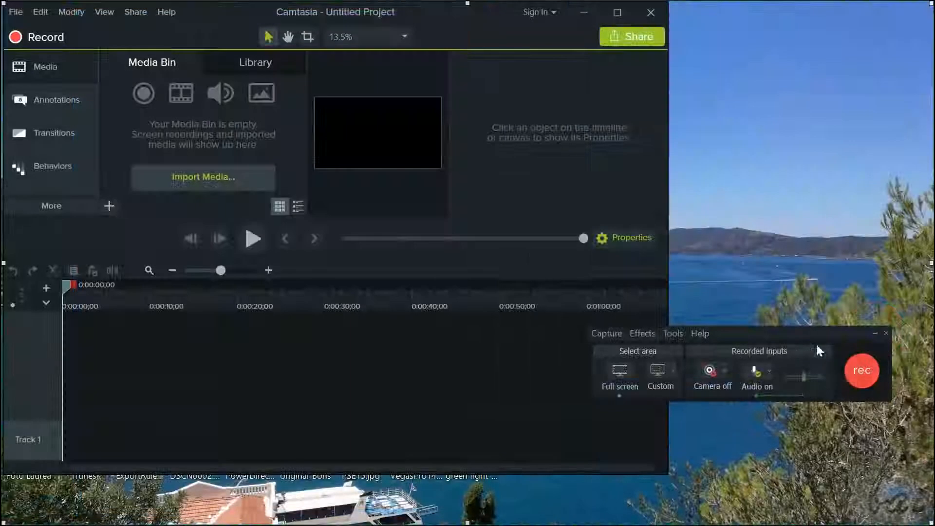
Start a full-screen recording, bring the recorder controls back into view, pause the capture, and stop it.
click(853, 381)
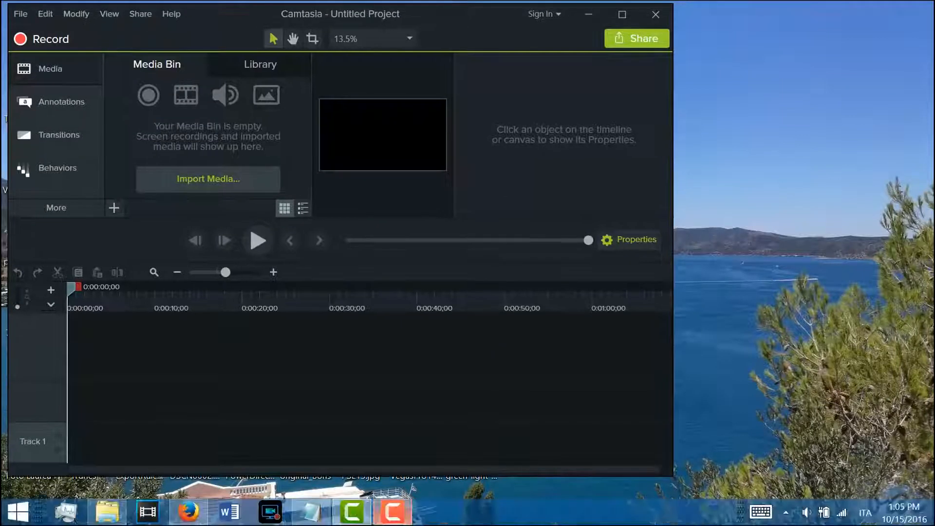
click(387, 521)
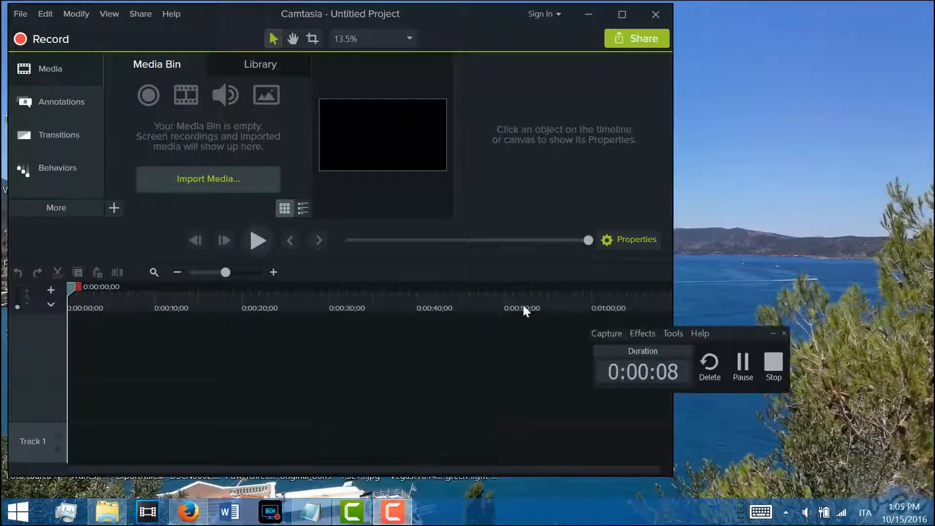
mouse_move(718, 332)
mouse_down()
mouse_move(736, 325)
mouse_move(709, 326)
mouse_up()
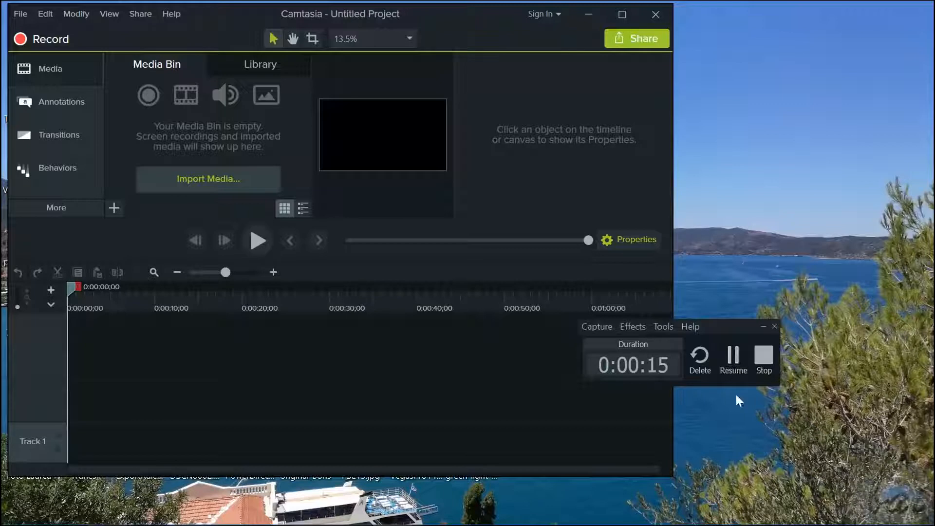
click(772, 365)
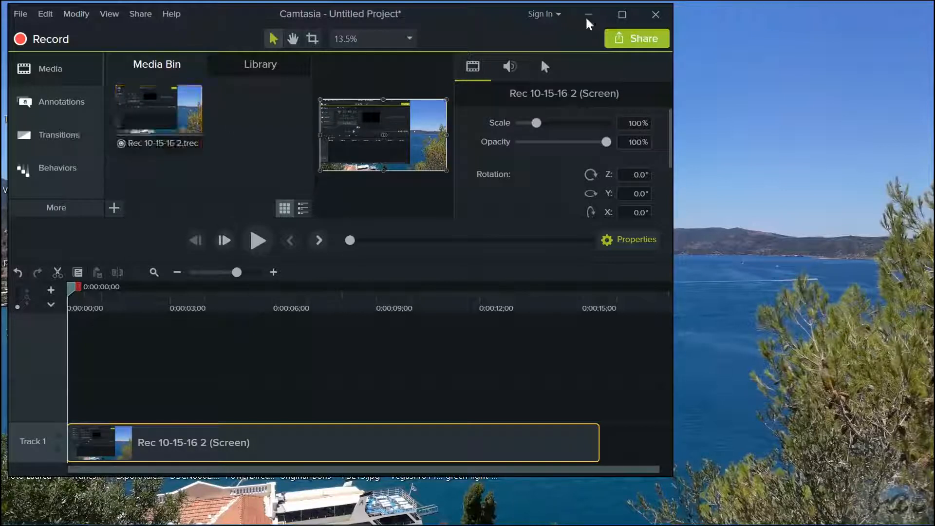
Maximize the editor window and move the Rec 10-15-16 2 screen clip from Track 1 up to Track 2.
click(622, 14)
drag(217, 489, 244, 429)
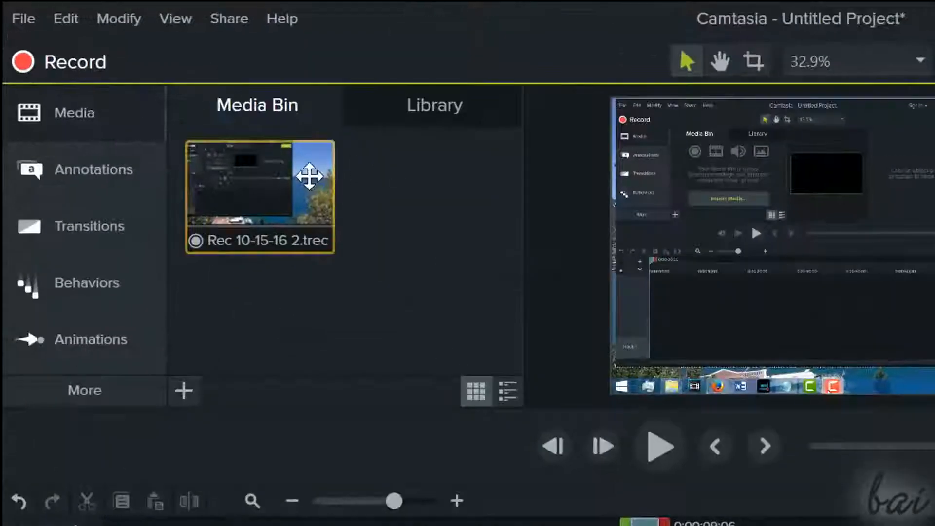
View the Rec 10-15-16 2.trec recording in its file location from the Media Bin and close the folder window.
right_click(266, 187)
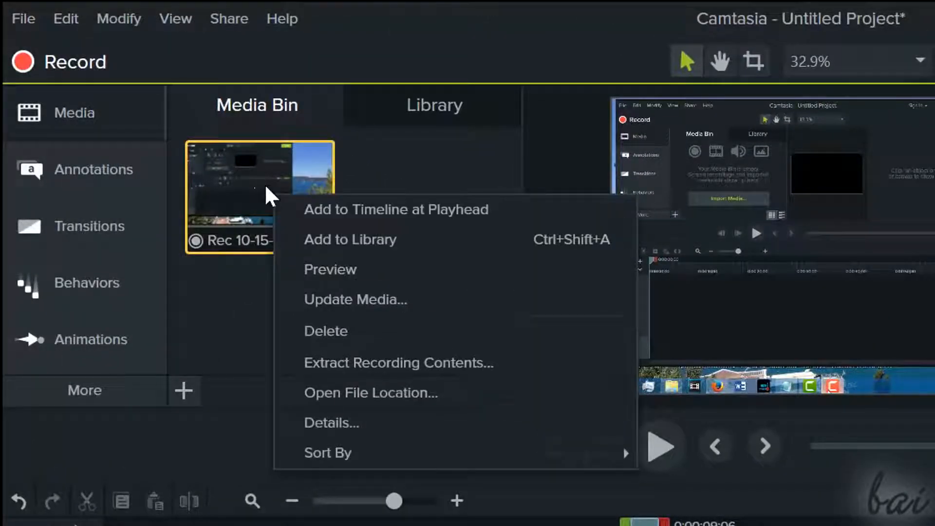
click(366, 401)
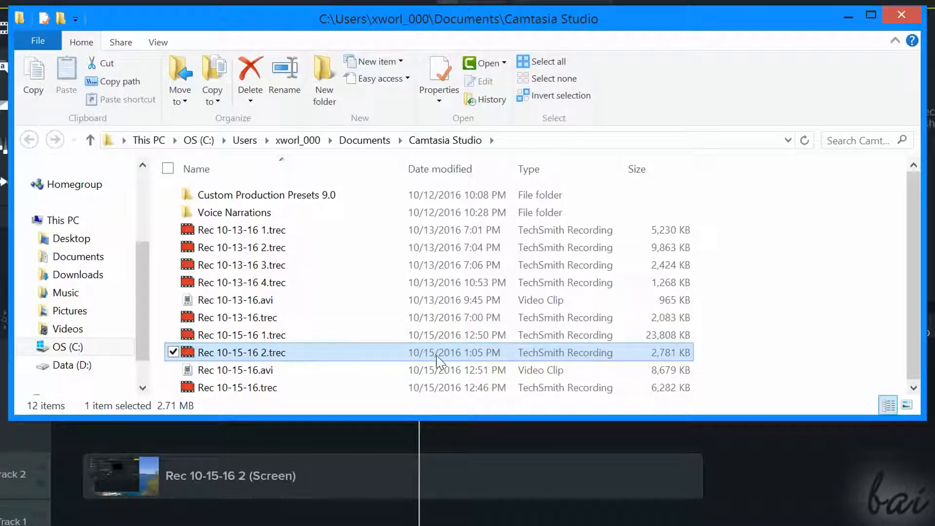
click(900, 17)
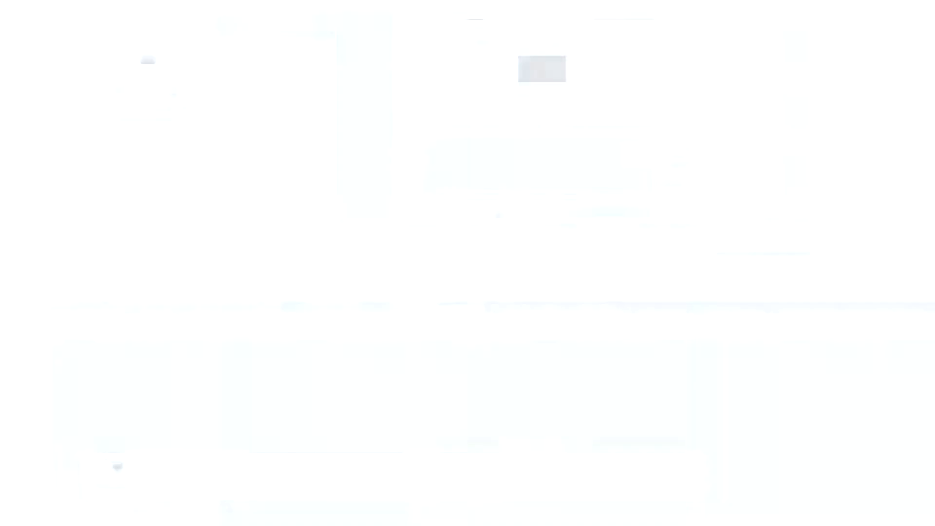